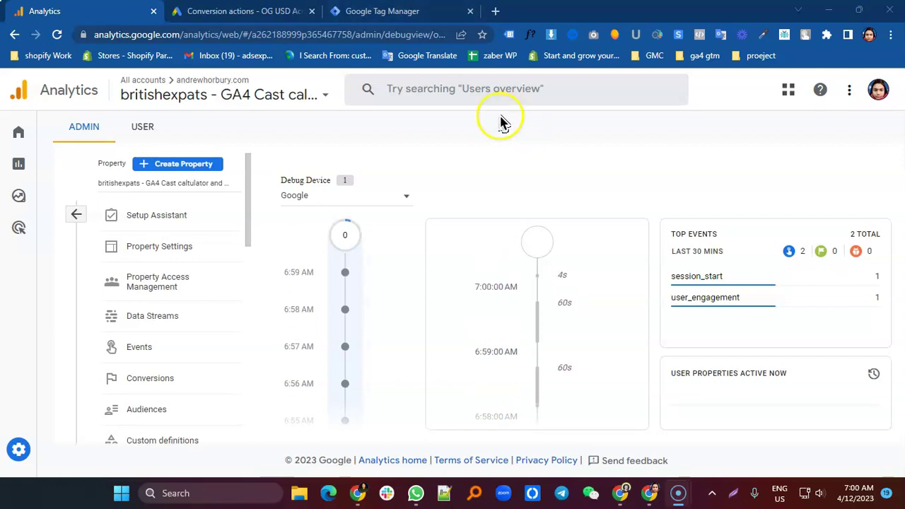
- Move from GA4 DebugView to the britishexpats - web Tag Manager workspace
{"action": "left_click", "coordinate": [425, 10]}
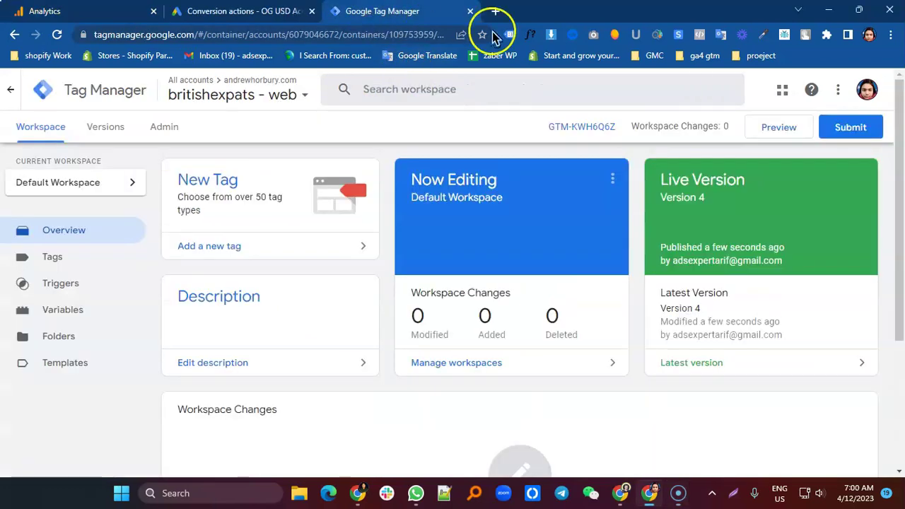
- Start Preview, connect Tag Assistant to cavenwell.ae, and collapse the debug badge on the form
{"action": "left_click", "coordinate": [777, 127]}
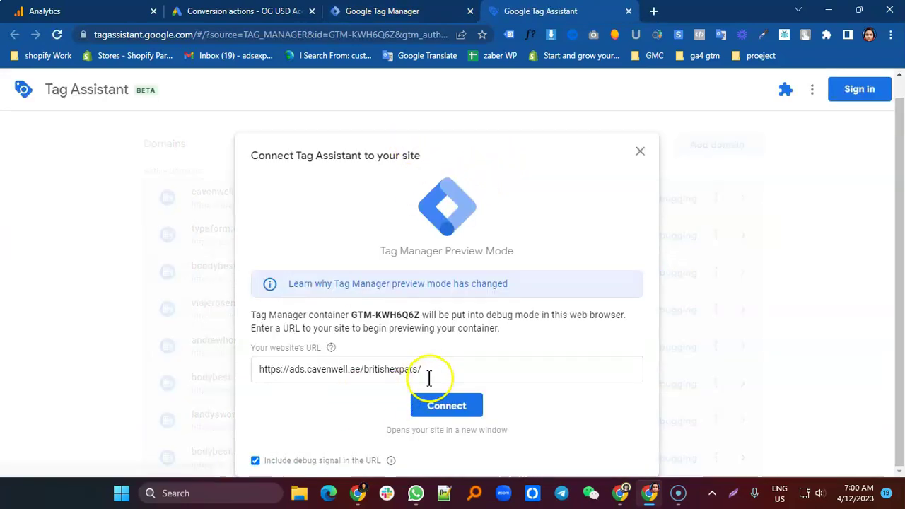
{"action": "left_click", "coordinate": [457, 416]}
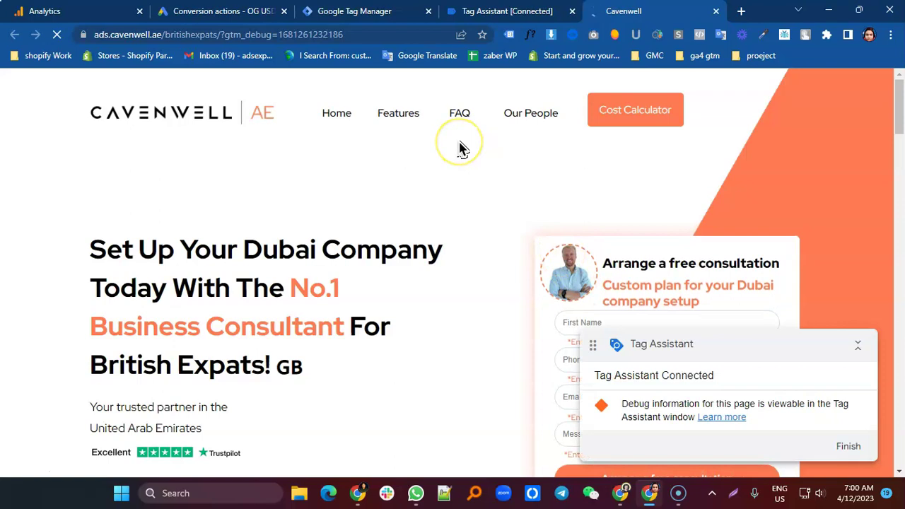
{"action": "scroll", "coordinate": [458, 155], "scroll_direction": "down", "scroll_amount": 2}
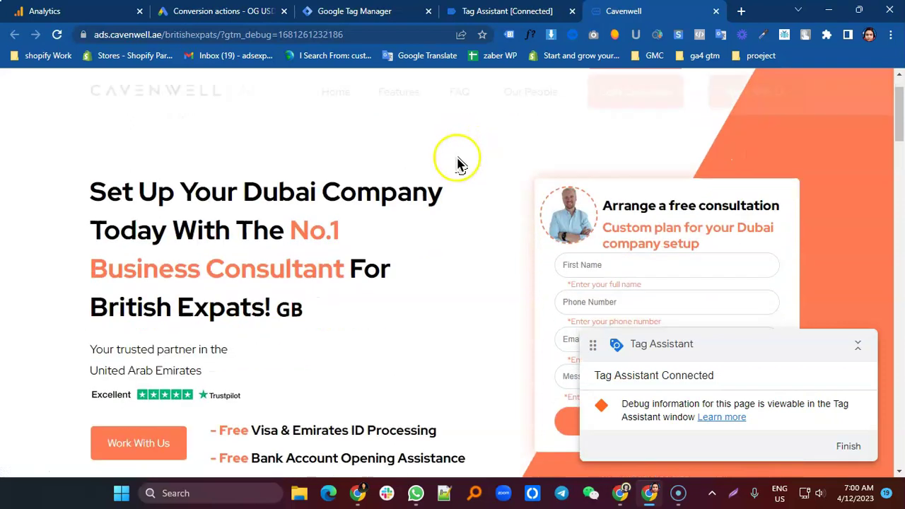
{"action": "left_click", "coordinate": [858, 347]}
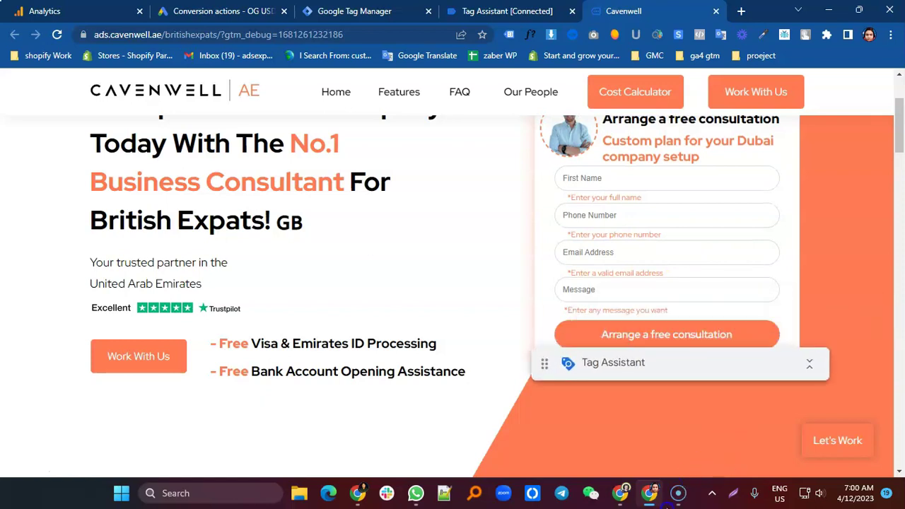
- Review the Tag Assistant summary: four tags fired, GA4 form-submit and Ads lead tags unfired
{"action": "left_click", "coordinate": [538, 8]}
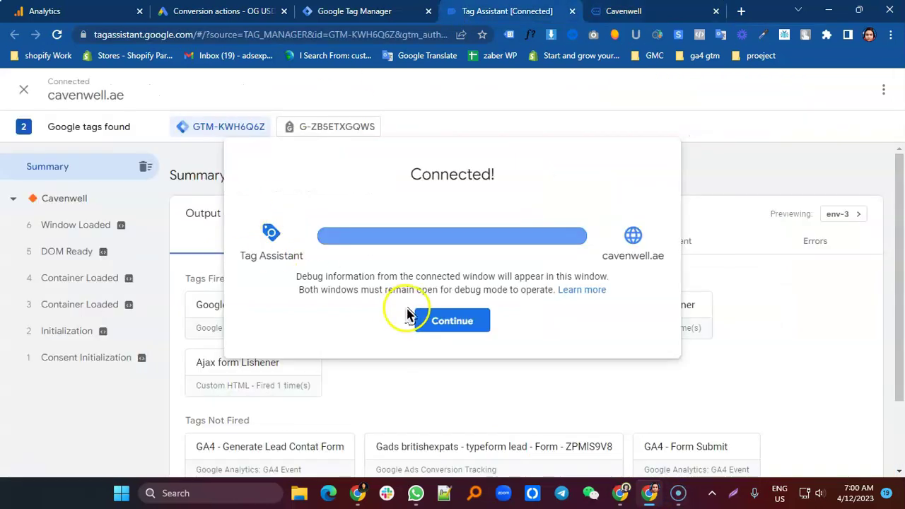
{"action": "left_click", "coordinate": [444, 326]}
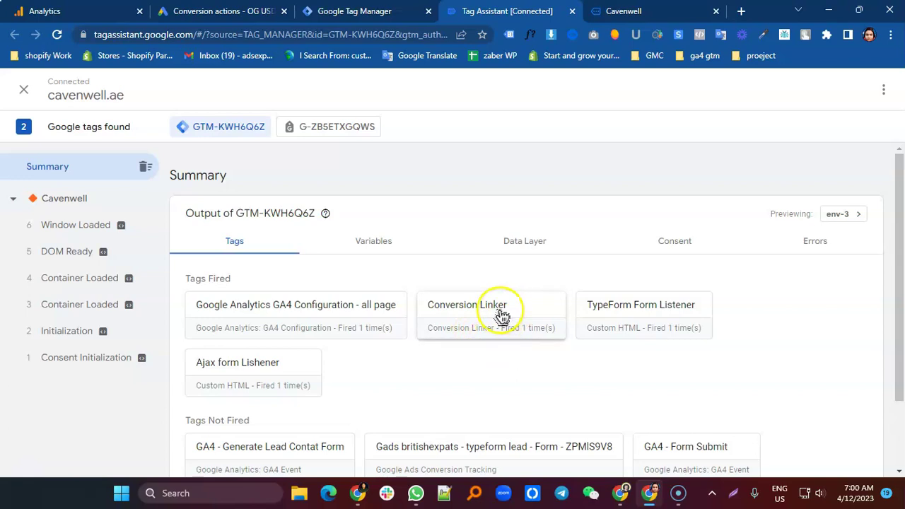
{"action": "left_click", "coordinate": [496, 315]}
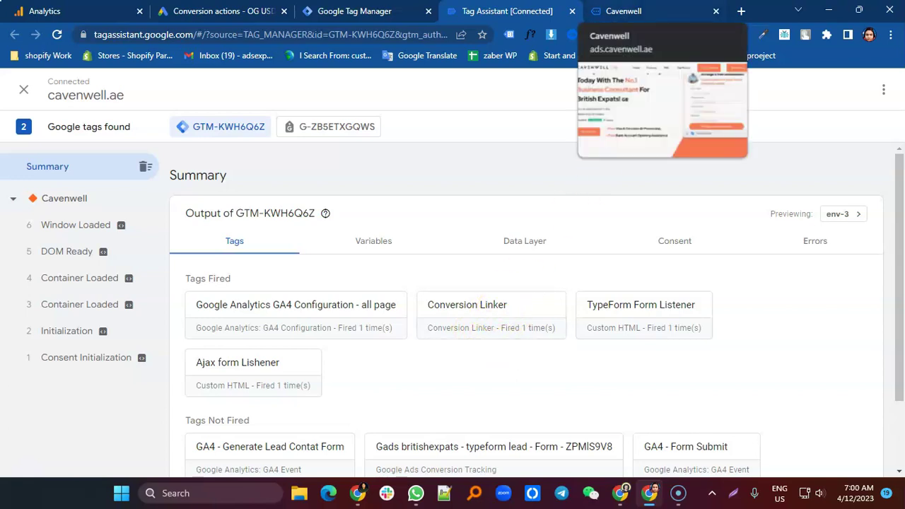
- Autofill name, phone, email and message on the Cavenwell consultation form and submit it
{"action": "left_click", "coordinate": [622, 10]}
{"action": "left_click", "coordinate": [611, 156]}
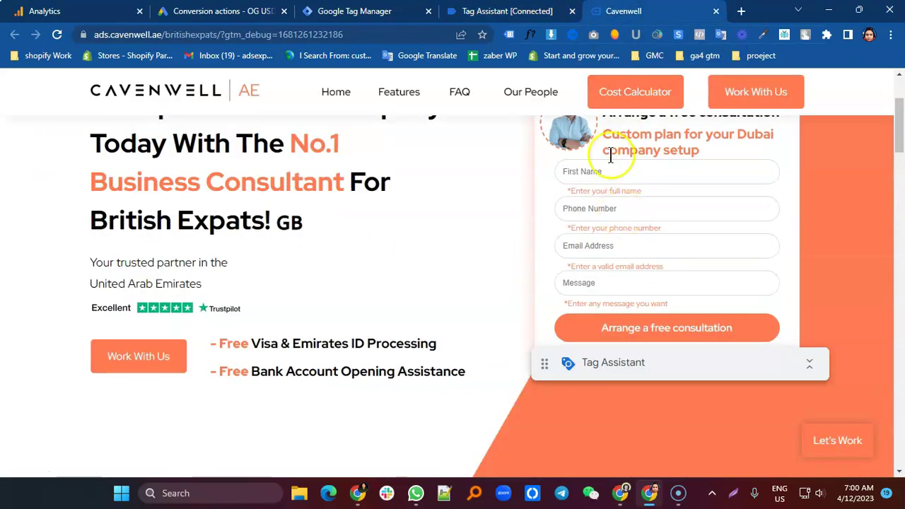
{"action": "left_click", "coordinate": [573, 182]}
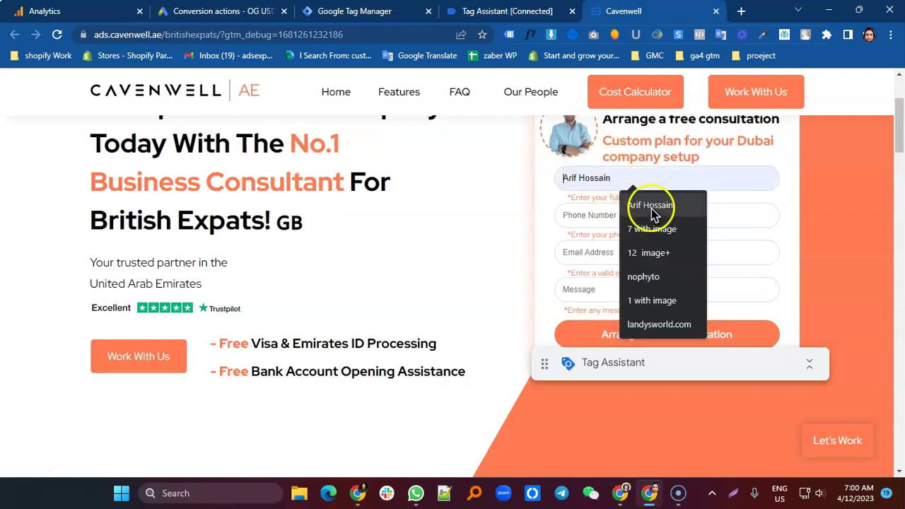
{"action": "left_click", "coordinate": [633, 202]}
{"action": "left_click", "coordinate": [590, 218]}
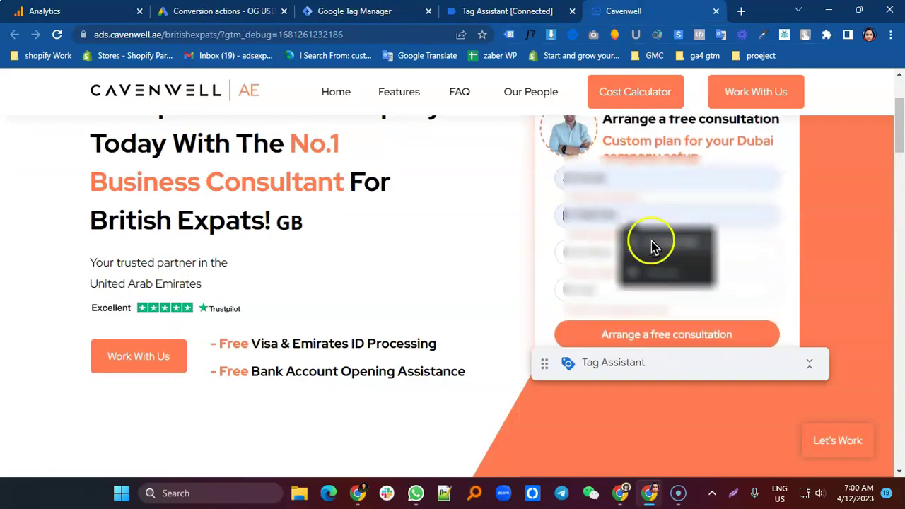
{"action": "left_click", "coordinate": [650, 243]}
{"action": "left_click", "coordinate": [591, 247]}
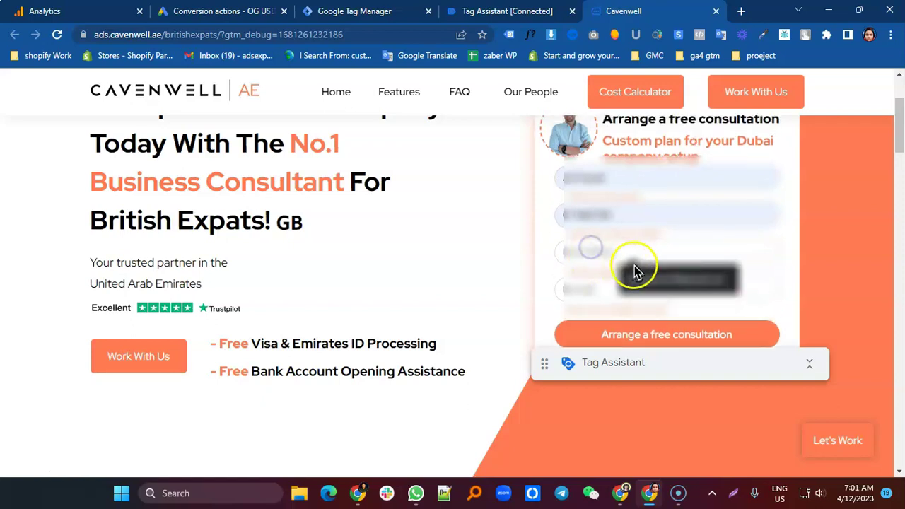
{"action": "left_click", "coordinate": [650, 279]}
{"action": "left_click", "coordinate": [589, 283]}
{"action": "left_click", "coordinate": [632, 319]}
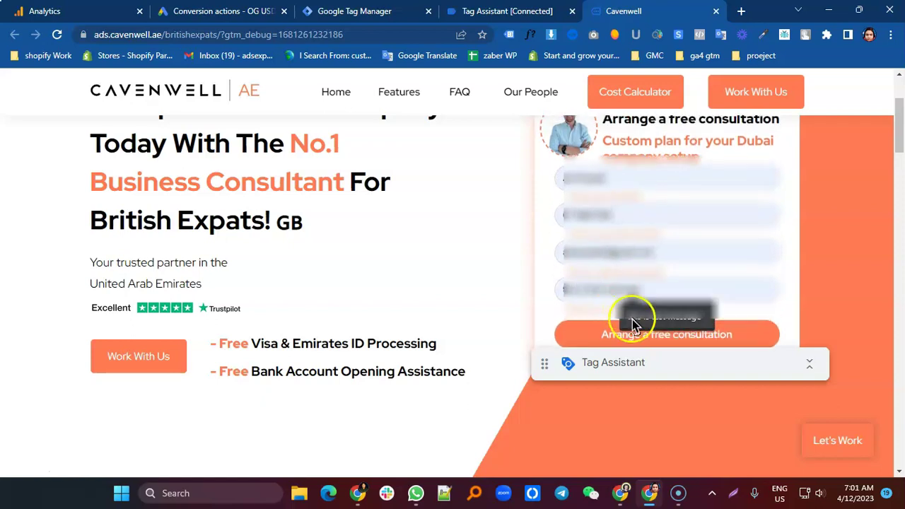
{"action": "left_click", "coordinate": [658, 340]}
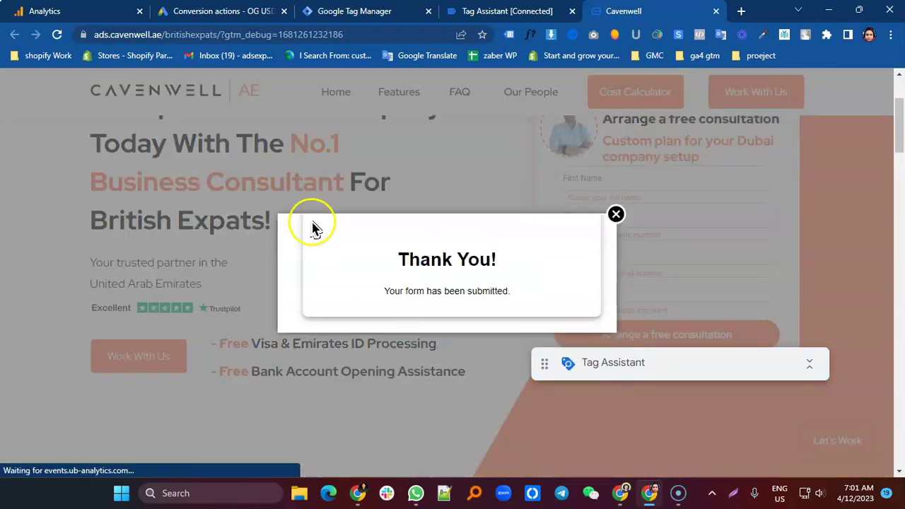
- Confirm in Tag Assistant that GA4 - Form Submit and the Consultation Form Ads tag fired
{"action": "key", "text": "ctrl+shift+Tab"}
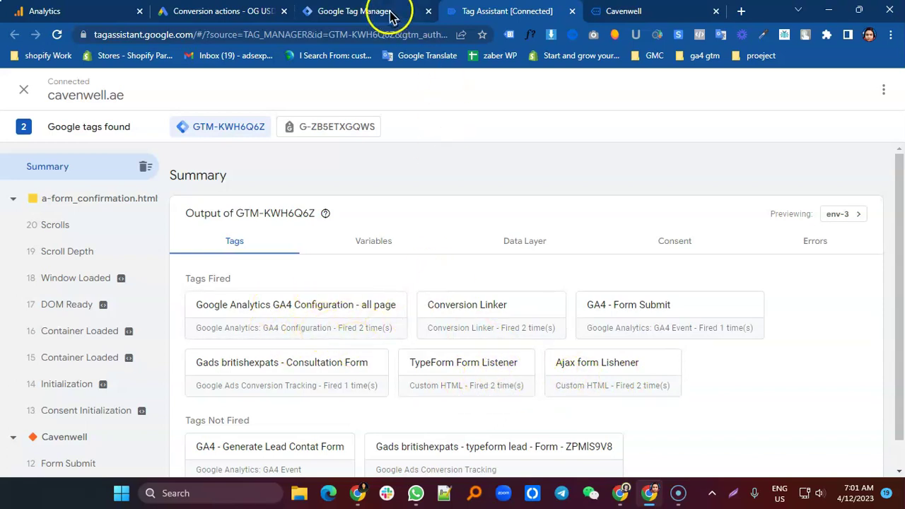
{"action": "left_click", "coordinate": [88, 12]}
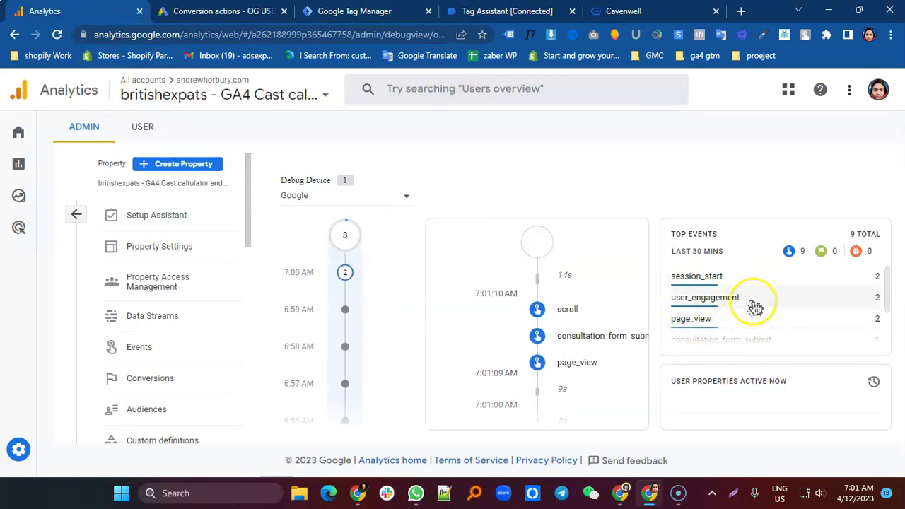
- Inspect consultation_form_submit in DebugView: page_referrer, ignore_referrer and ga_session_number parameters
{"action": "scroll", "coordinate": [753, 333], "scroll_direction": "down", "scroll_amount": 2}
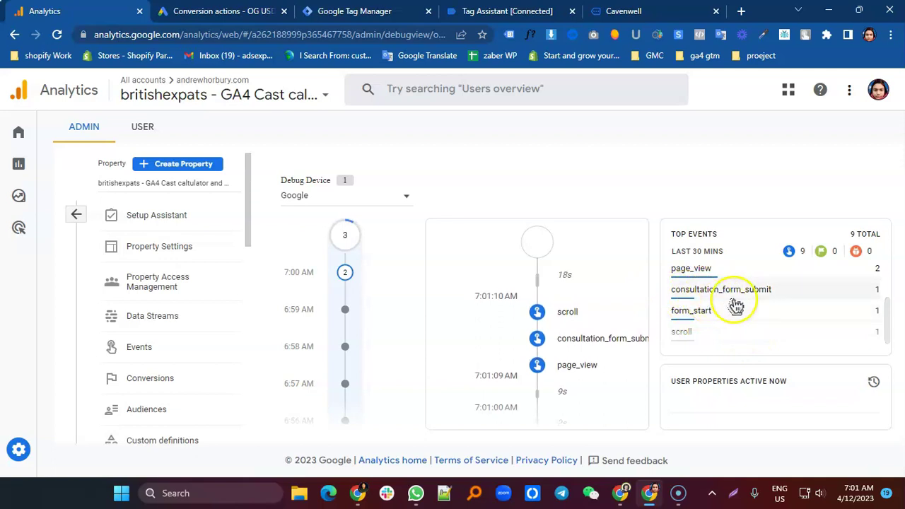
{"action": "left_click", "coordinate": [737, 301]}
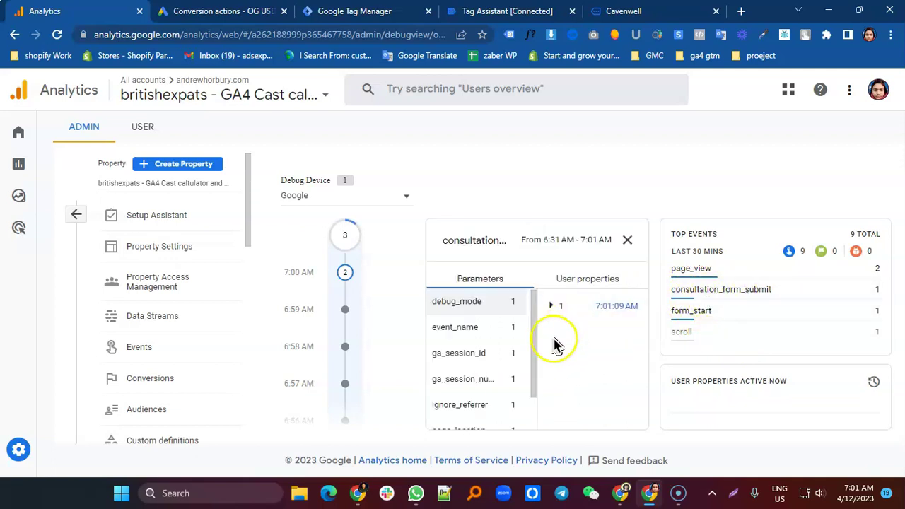
{"action": "scroll", "coordinate": [485, 397], "scroll_direction": "down", "scroll_amount": 1}
{"action": "left_click", "coordinate": [479, 416]}
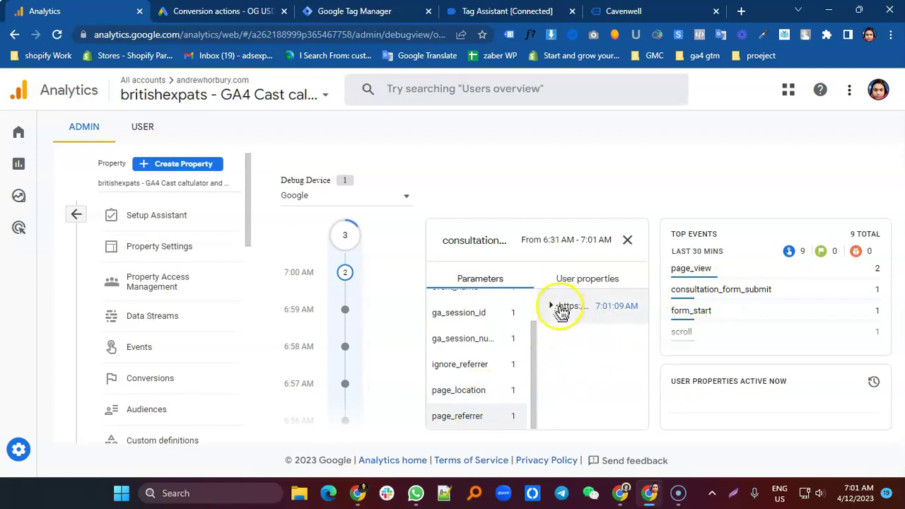
{"action": "left_click", "coordinate": [558, 307]}
{"action": "left_click", "coordinate": [472, 364]}
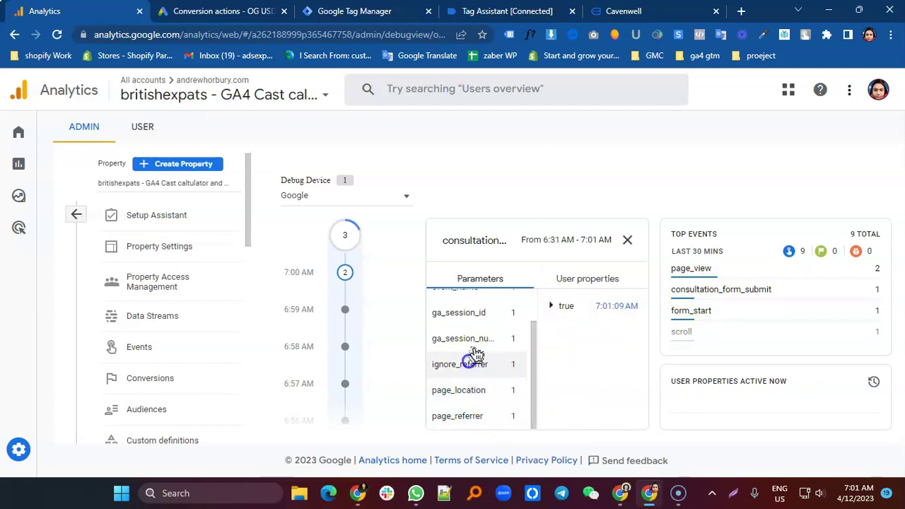
{"action": "left_click", "coordinate": [479, 337]}
{"action": "scroll", "coordinate": [488, 315], "scroll_direction": "up", "scroll_amount": 1}
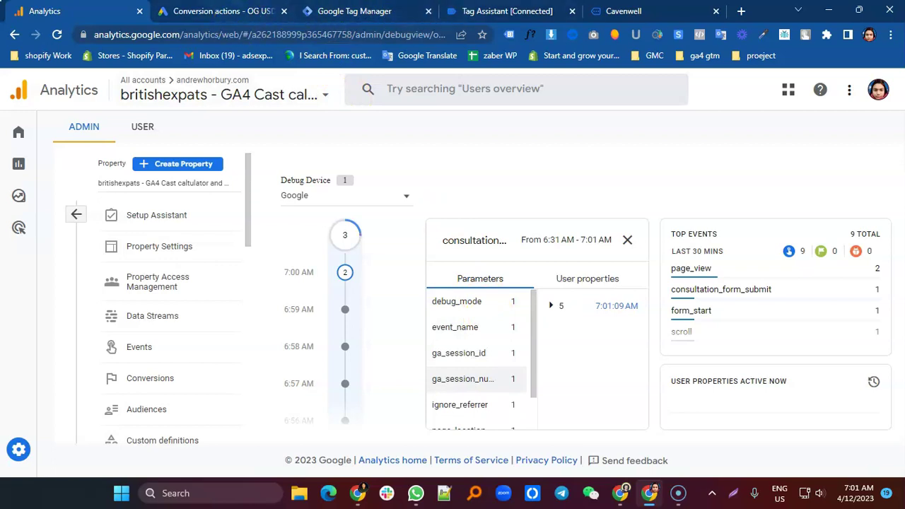
{"action": "left_click", "coordinate": [219, 11]}
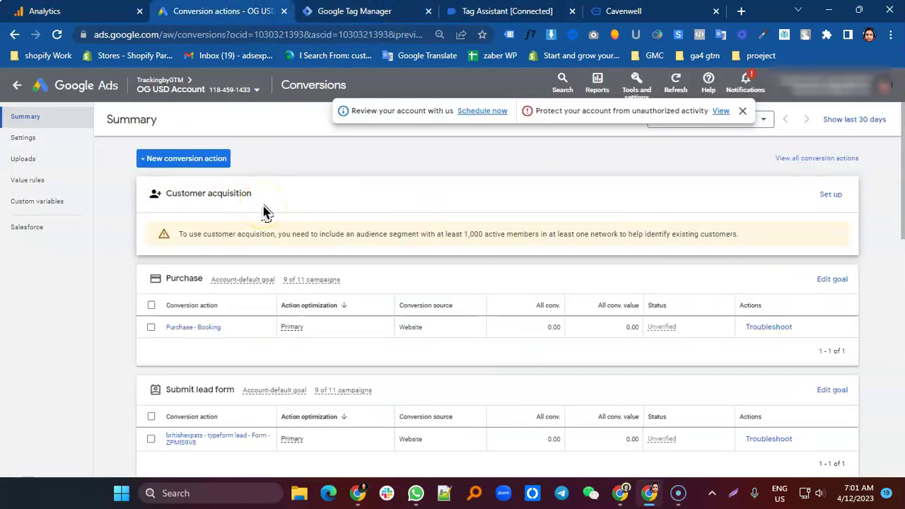
- Cycle through Tag Manager and Tag Assistant tabs, dismissing the connected notice on Cavenwell
{"action": "left_click", "coordinate": [354, 11]}
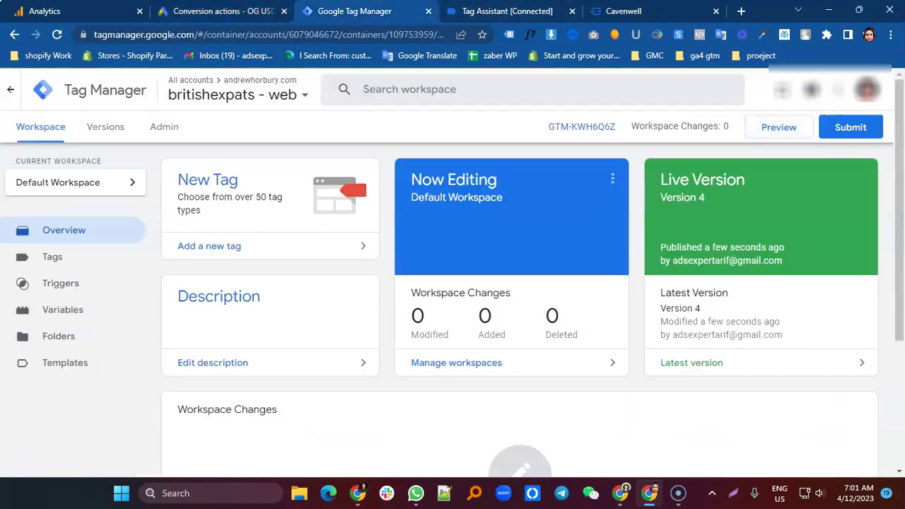
{"action": "left_click", "coordinate": [529, 13]}
{"action": "left_click", "coordinate": [672, 10]}
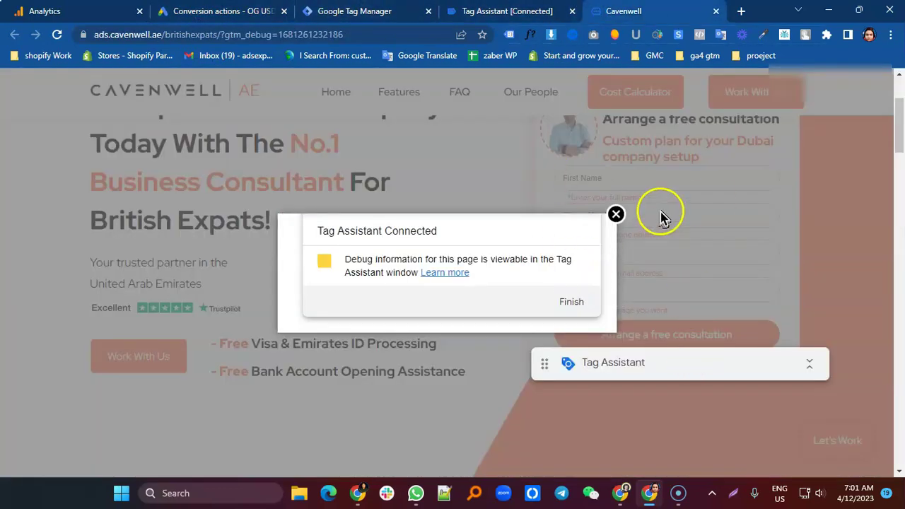
{"action": "left_click", "coordinate": [617, 214]}
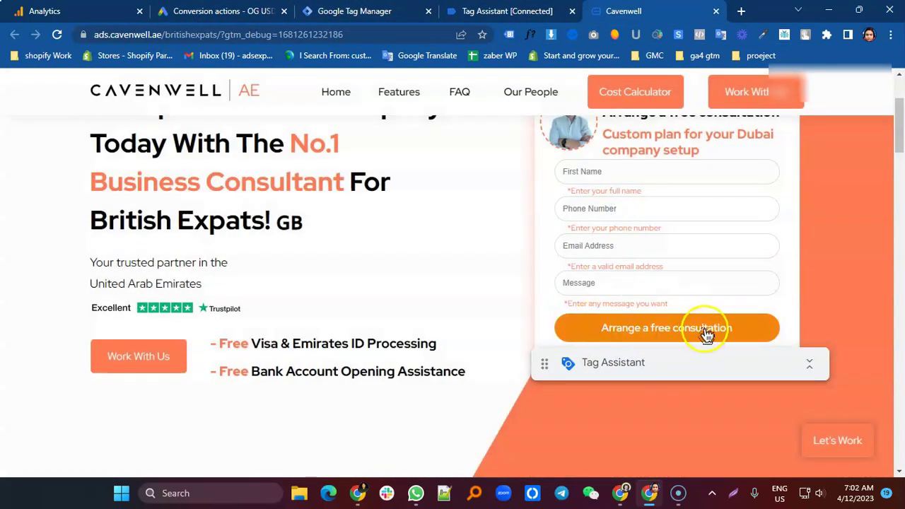
- Check the Google Ads conversions summary, showing the typeform lead Unverified, and reload it
{"action": "left_click", "coordinate": [212, 11]}
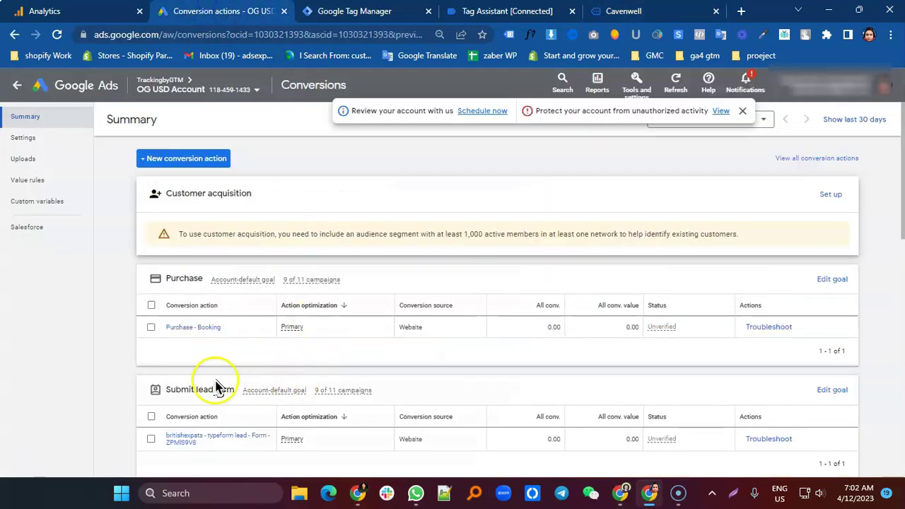
{"action": "scroll", "coordinate": [212, 378], "scroll_direction": "down", "scroll_amount": 2}
{"action": "scroll", "coordinate": [269, 389], "scroll_direction": "down", "scroll_amount": 2}
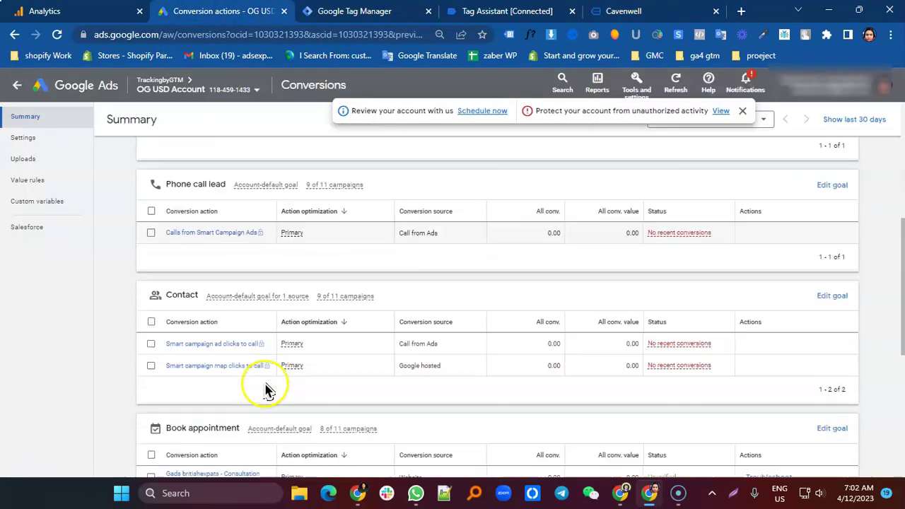
{"action": "scroll", "coordinate": [258, 392], "scroll_direction": "down", "scroll_amount": 2}
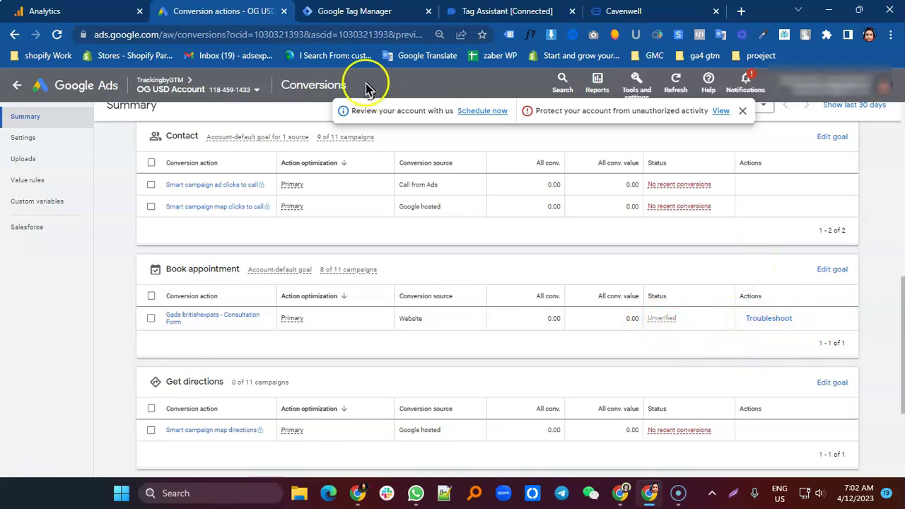
{"action": "left_click", "coordinate": [315, 33]}
{"action": "key", "text": "Return"}
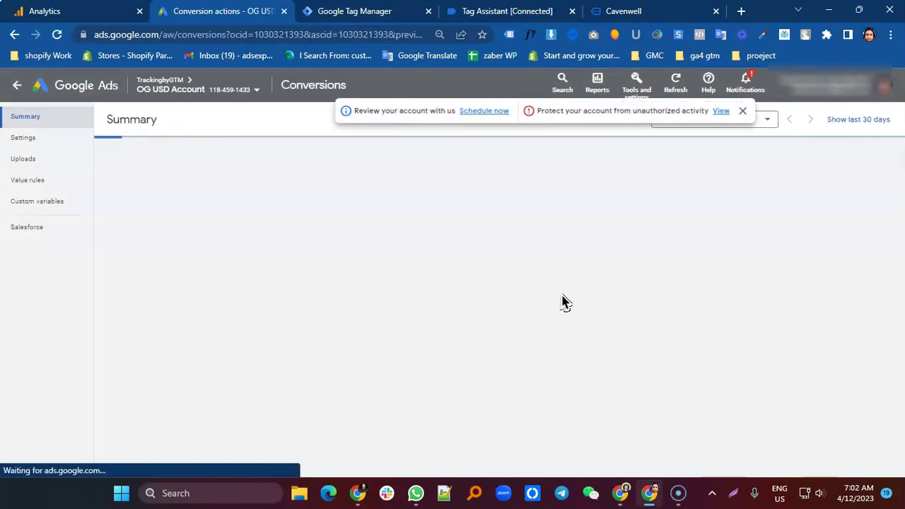
- Scroll the reloaded summary: Submit lead form typeform lead still Unverified with 0.00 conversions
{"action": "scroll", "coordinate": [590, 323], "scroll_direction": "down", "scroll_amount": 2}
{"action": "scroll", "coordinate": [590, 324], "scroll_direction": "down", "scroll_amount": 2}
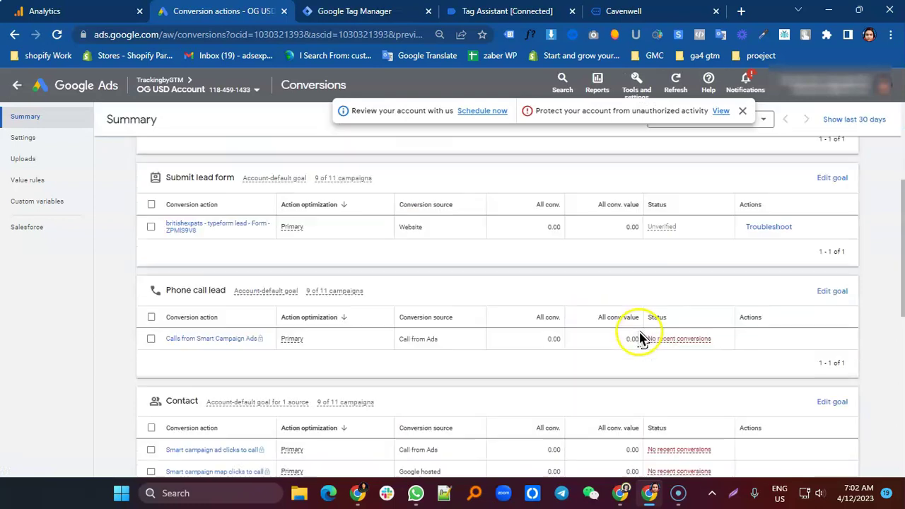
{"action": "scroll", "coordinate": [639, 335], "scroll_direction": "down", "scroll_amount": 1}
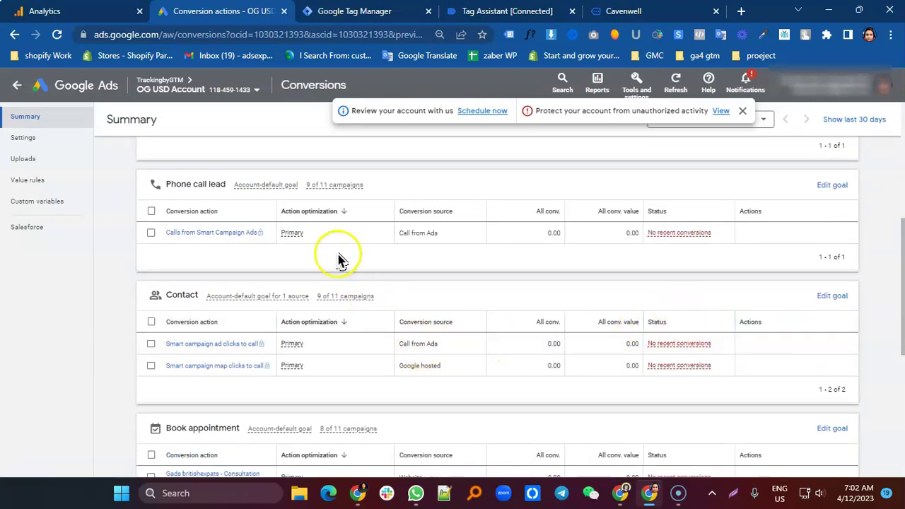
{"action": "scroll", "coordinate": [222, 279], "scroll_direction": "down", "scroll_amount": 2}
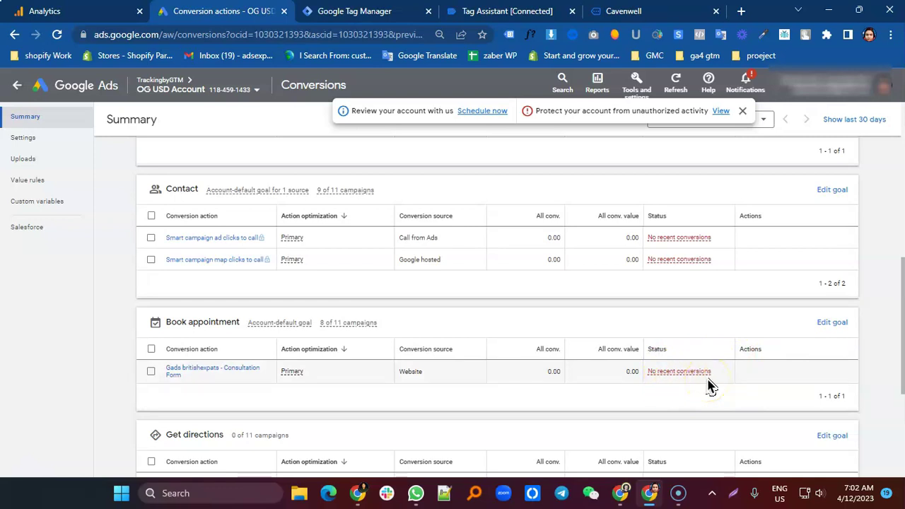
{"action": "scroll", "coordinate": [503, 309], "scroll_direction": "up", "scroll_amount": 5}
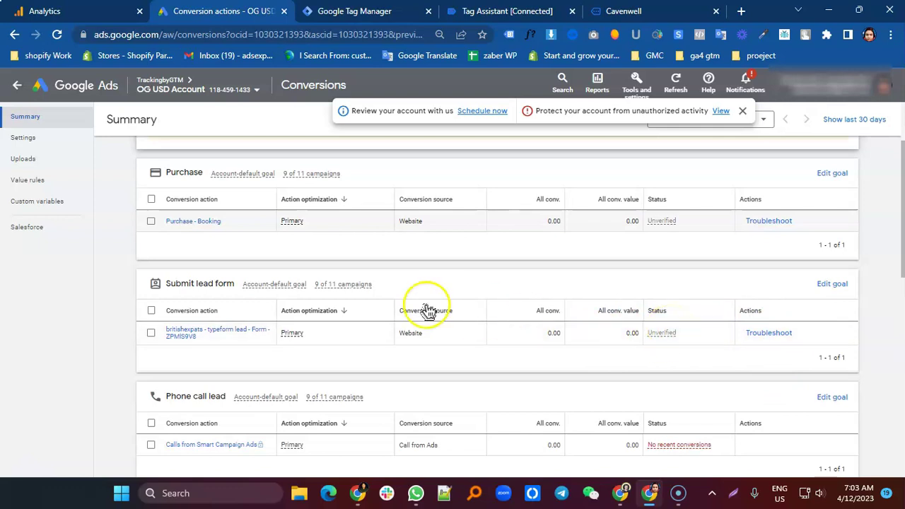
- Verify under Tags Not Fired that the typeform lead Ads tag hasn't fired
{"action": "left_click", "coordinate": [457, 12]}
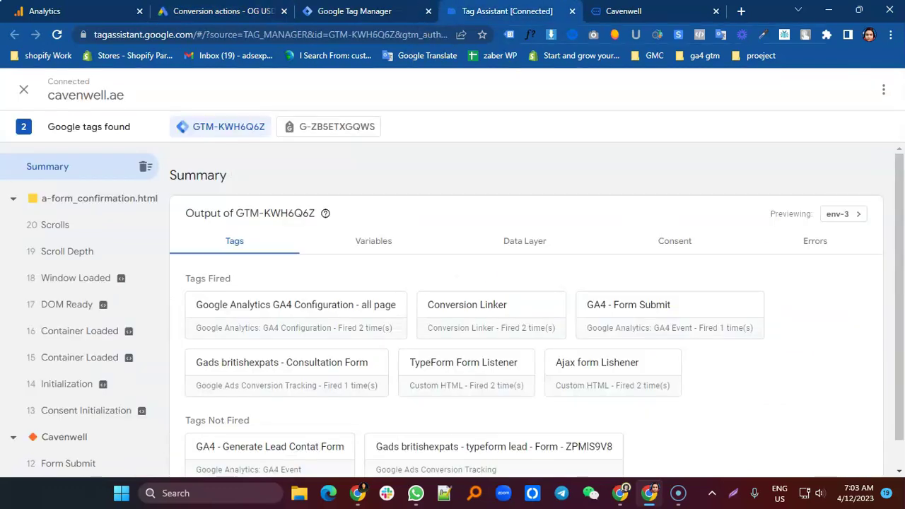
{"action": "scroll", "coordinate": [435, 415], "scroll_direction": "down", "scroll_amount": 2}
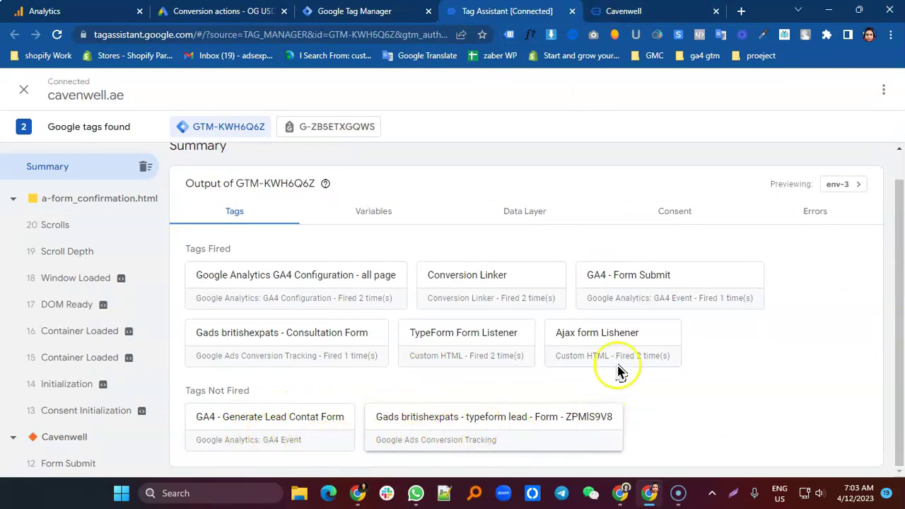
{"action": "left_click", "coordinate": [676, 11]}
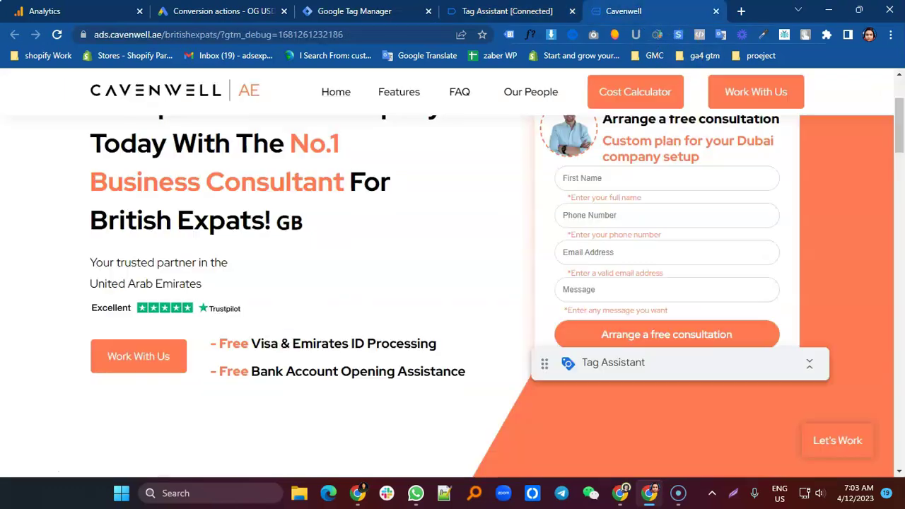
- In the Cost Calculator, answer 8 owners, 4 visas, business-center private office, Mainland company
{"action": "left_click", "coordinate": [639, 94]}
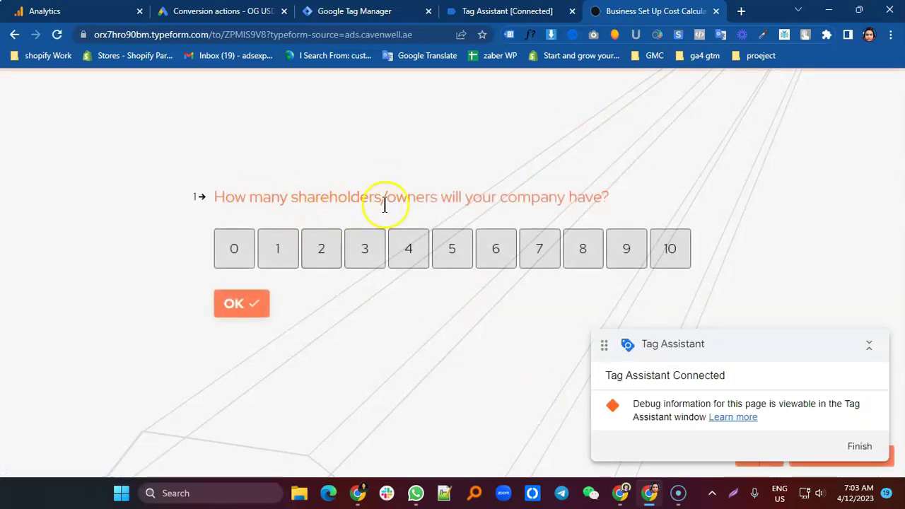
{"action": "left_click", "coordinate": [573, 251]}
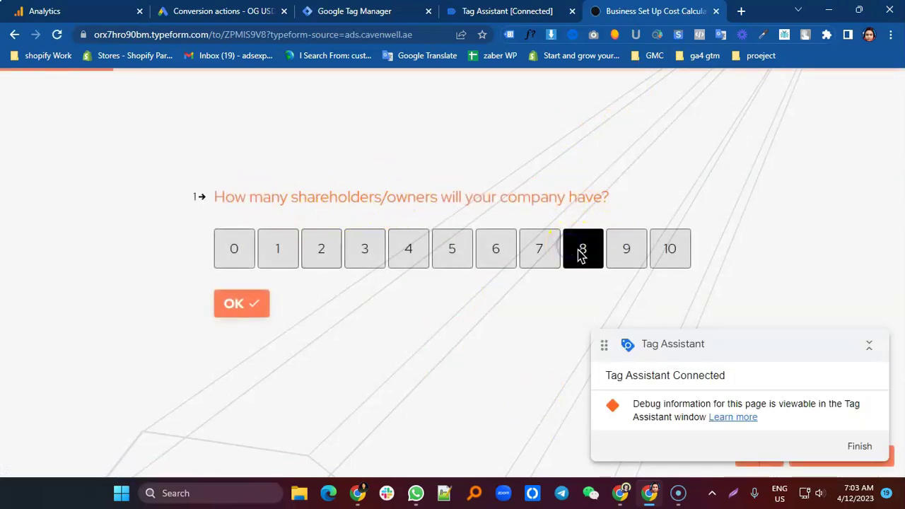
{"action": "left_click", "coordinate": [546, 265]}
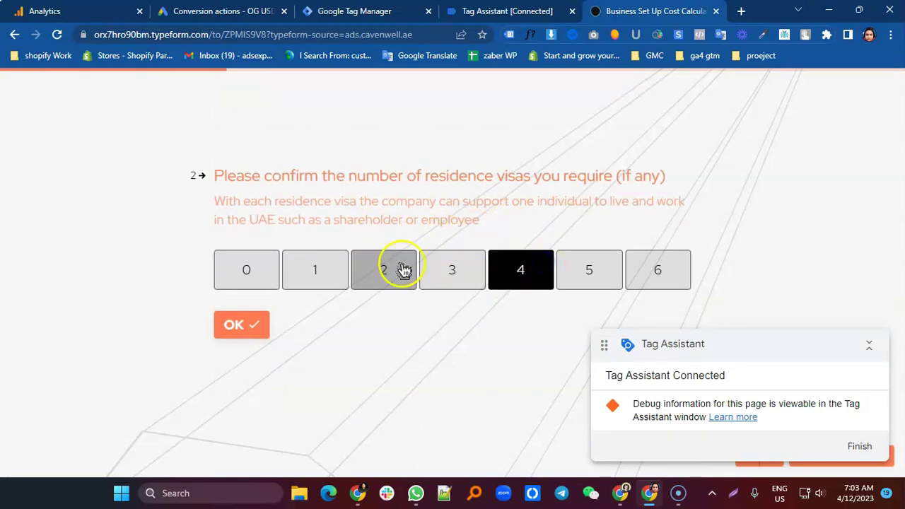
{"action": "left_click", "coordinate": [420, 281]}
{"action": "left_click", "coordinate": [343, 277]}
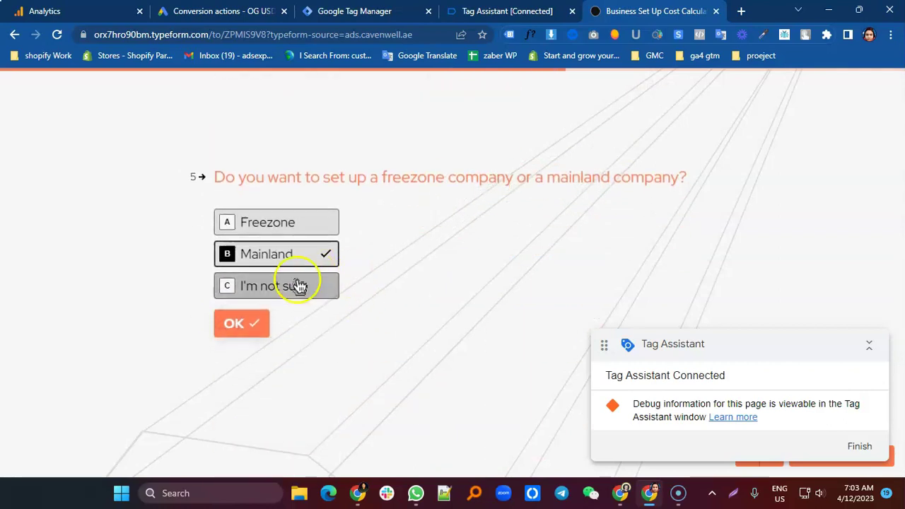
{"action": "left_click", "coordinate": [247, 324]}
{"action": "type", "text": "test submit"}
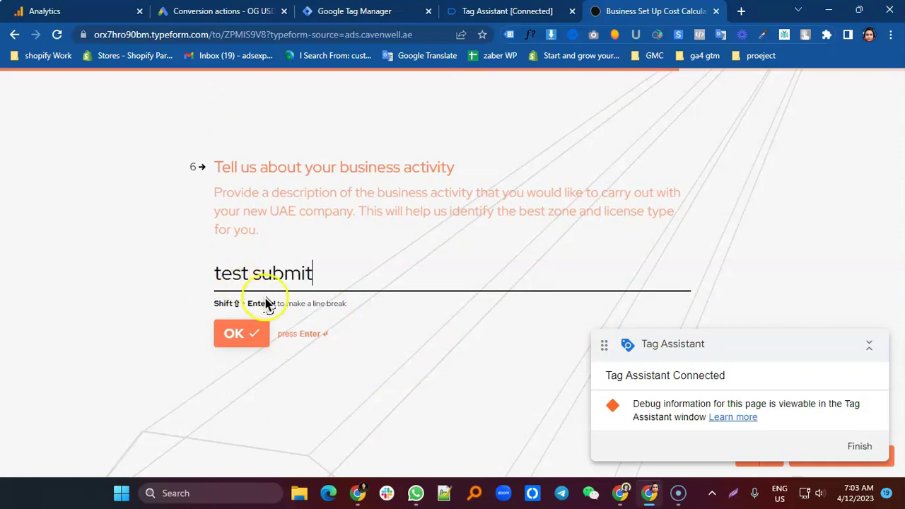
- Answer the business activity and yes/no questions, submit the Typeform, and check fired tags
{"action": "left_click", "coordinate": [241, 333]}
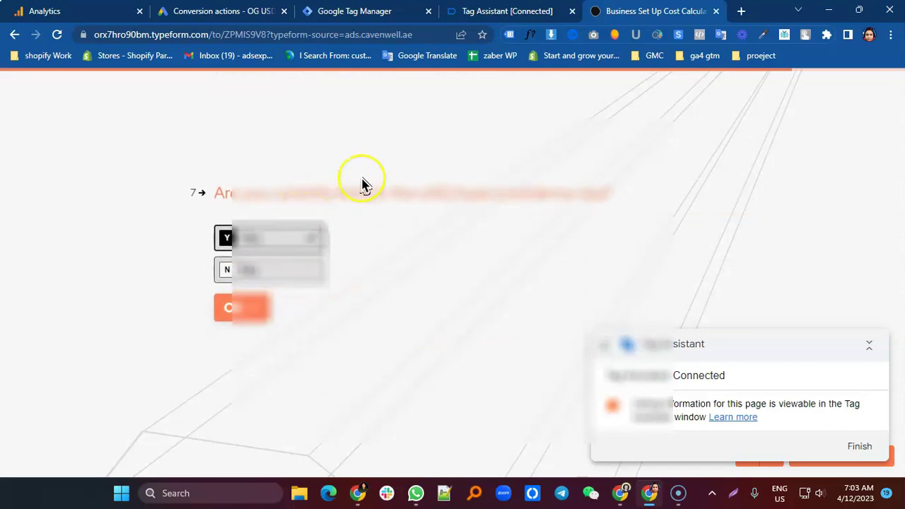
{"action": "left_click", "coordinate": [254, 314]}
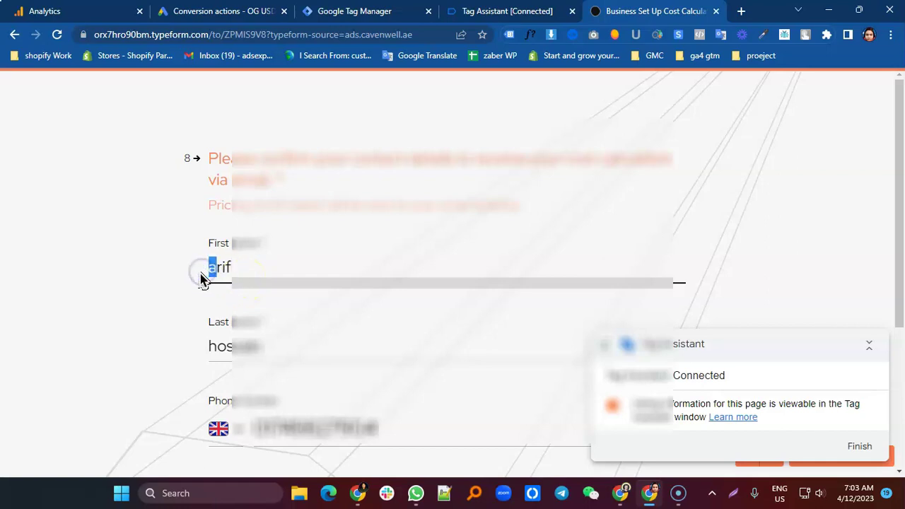
{"action": "scroll", "coordinate": [344, 346], "scroll_direction": "down", "scroll_amount": 3}
{"action": "scroll", "coordinate": [295, 344], "scroll_direction": "down", "scroll_amount": 2}
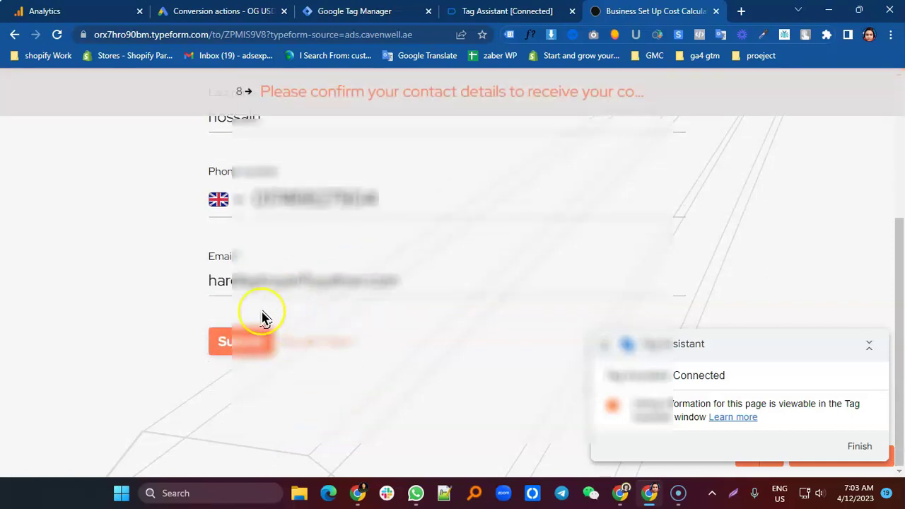
{"action": "left_click", "coordinate": [228, 342]}
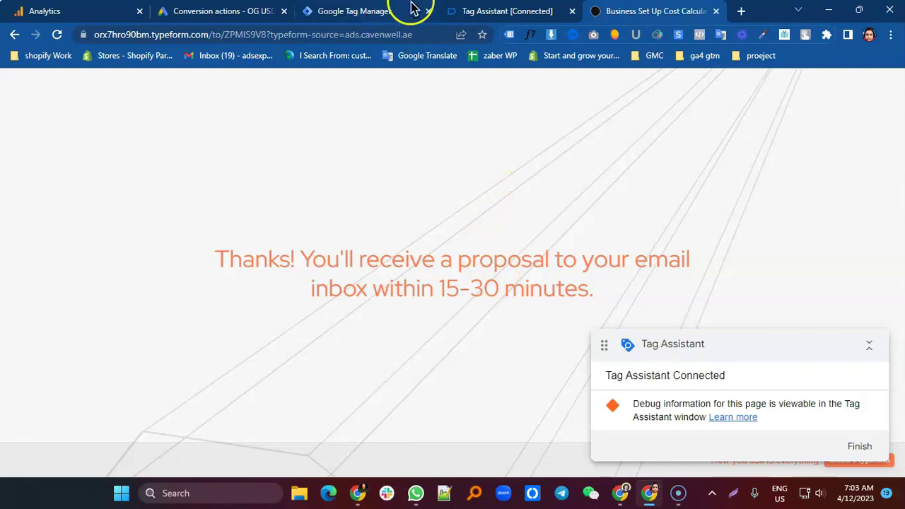
{"action": "left_click", "coordinate": [507, 10]}
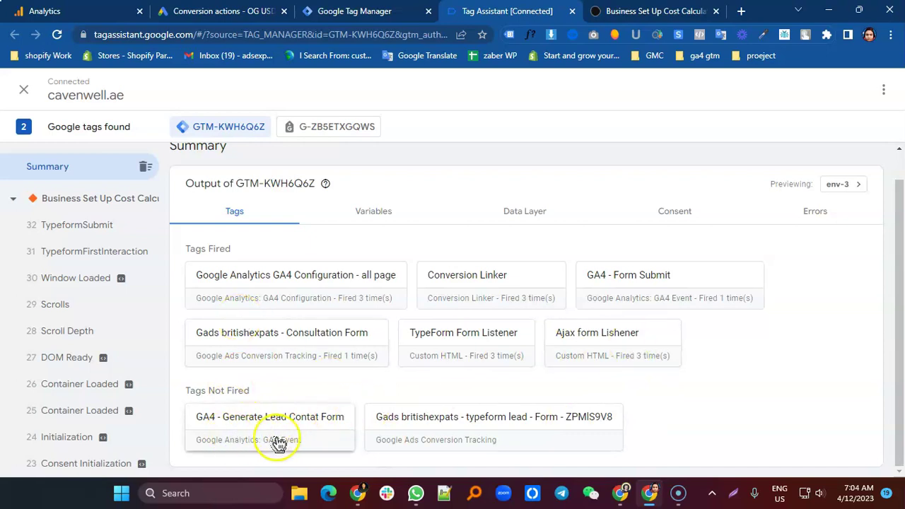
- Recheck Tag Assistant's unfired lead tags, glance at the Typeform page, then return to GA4 DebugView
{"action": "scroll", "coordinate": [608, 304], "scroll_direction": "up", "scroll_amount": 1}
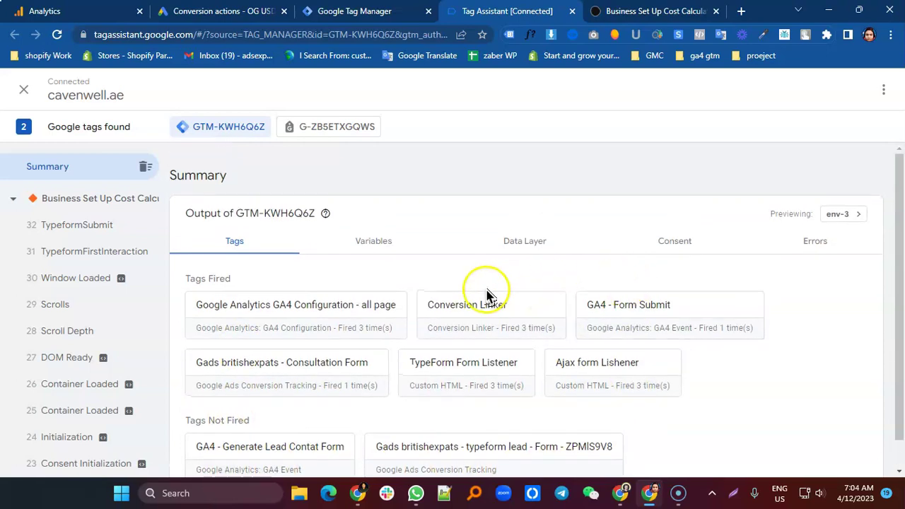
{"action": "key", "text": "ctrl+Tab"}
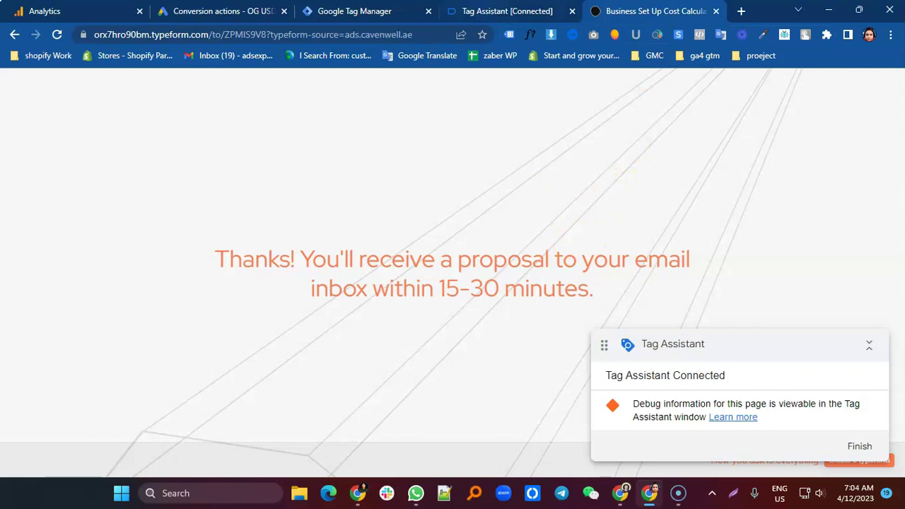
{"action": "key", "text": "ctrl+shift+Tab"}
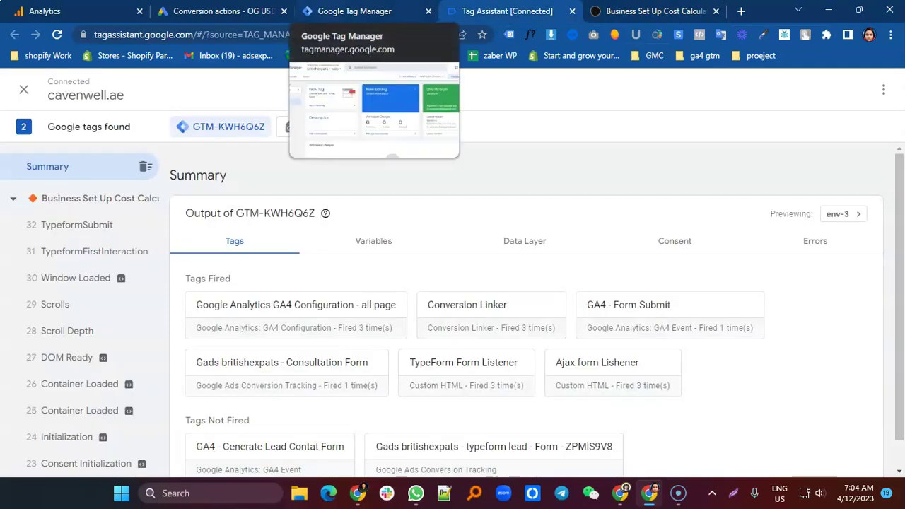
{"action": "left_click", "coordinate": [63, 11]}
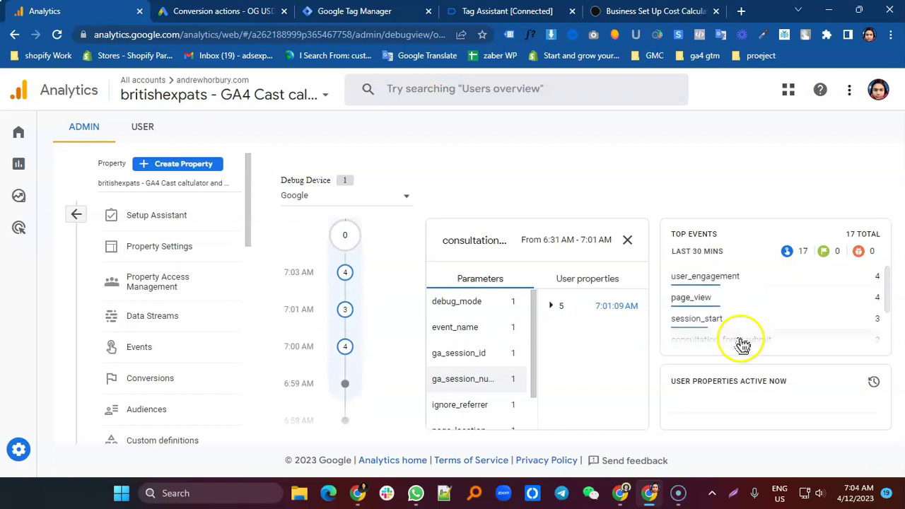
- Show DebugView events from the Google debug device
{"action": "scroll", "coordinate": [742, 345], "scroll_direction": "down", "scroll_amount": 2}
{"action": "scroll", "coordinate": [728, 343], "scroll_direction": "up", "scroll_amount": 1}
{"action": "scroll", "coordinate": [718, 333], "scroll_direction": "up", "scroll_amount": 1}
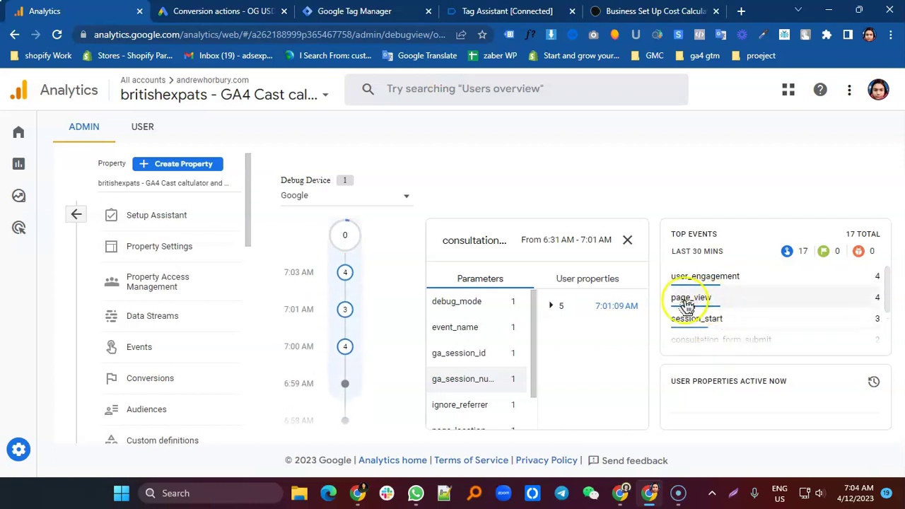
{"action": "left_click", "coordinate": [300, 203]}
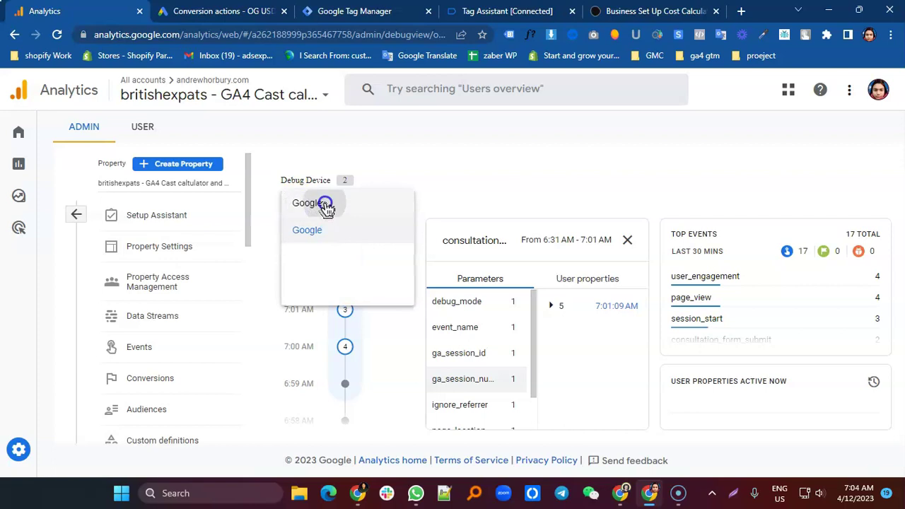
{"action": "left_click", "coordinate": [326, 205]}
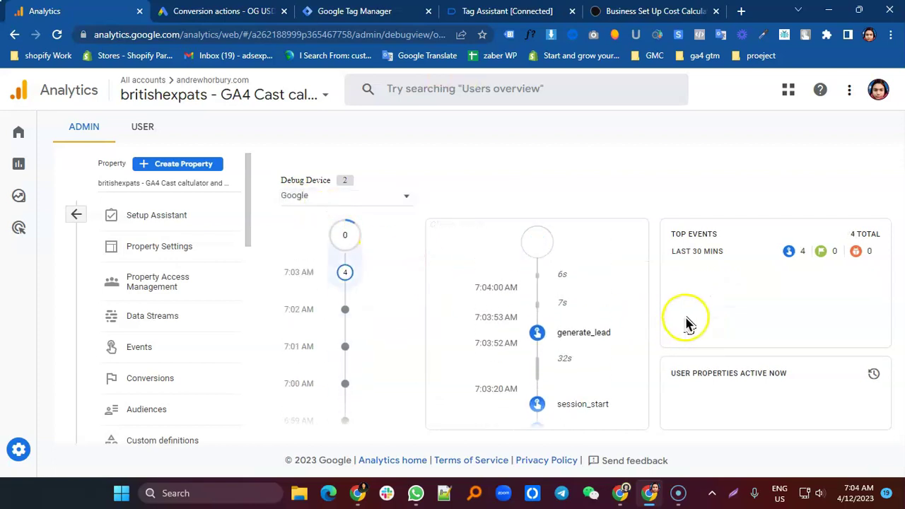
- Inspect generate_lead's source, page_referrer and page_location, selecting the typeform URL
{"action": "left_click", "coordinate": [588, 345]}
{"action": "scroll", "coordinate": [537, 347], "scroll_direction": "down", "scroll_amount": 2}
{"action": "scroll", "coordinate": [452, 389], "scroll_direction": "down", "scroll_amount": 3}
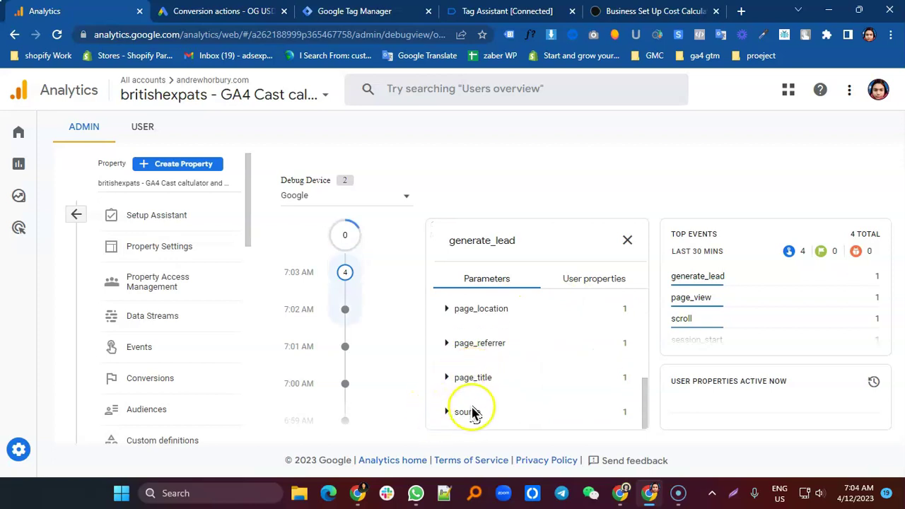
{"action": "left_click", "coordinate": [440, 413]}
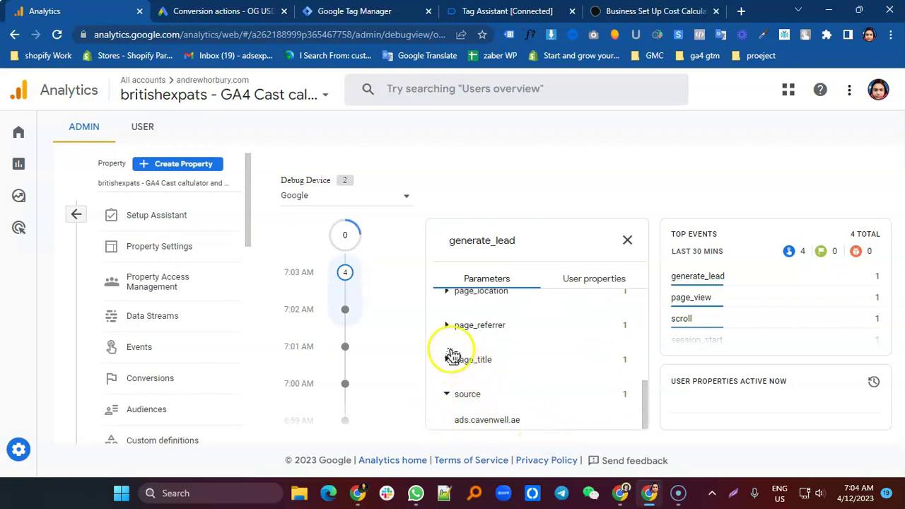
{"action": "left_click", "coordinate": [448, 325]}
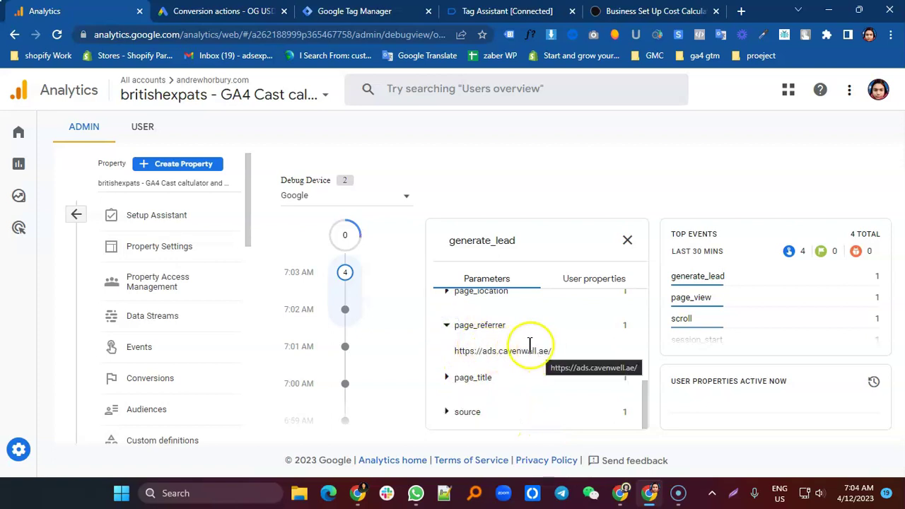
{"action": "left_click", "coordinate": [447, 290]}
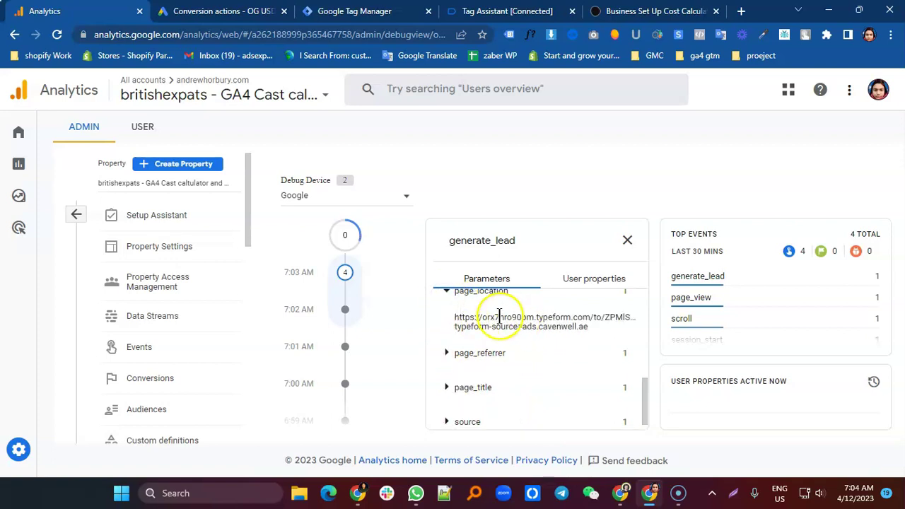
{"action": "left_click_drag", "start_coordinate": [452, 323], "coordinate": [593, 341]}
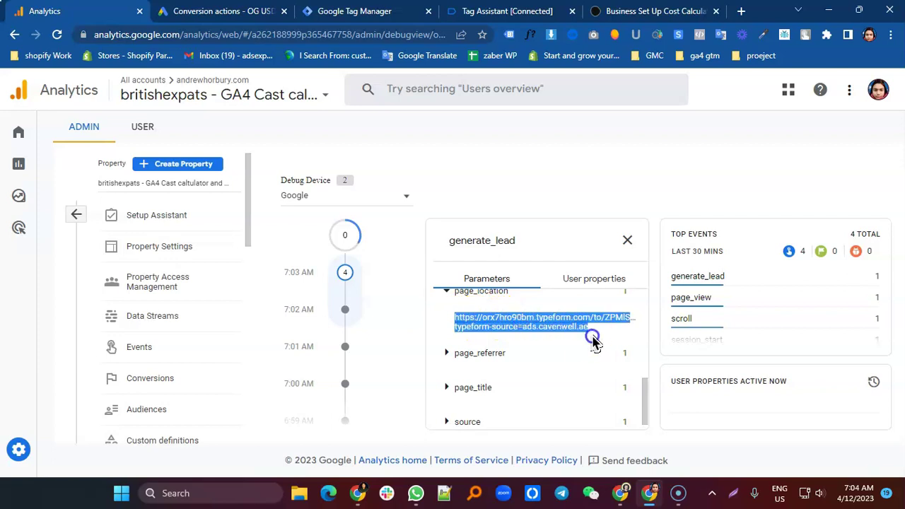
- Read the form ID in the Typeform thank-you page's address
{"action": "left_click", "coordinate": [679, 11]}
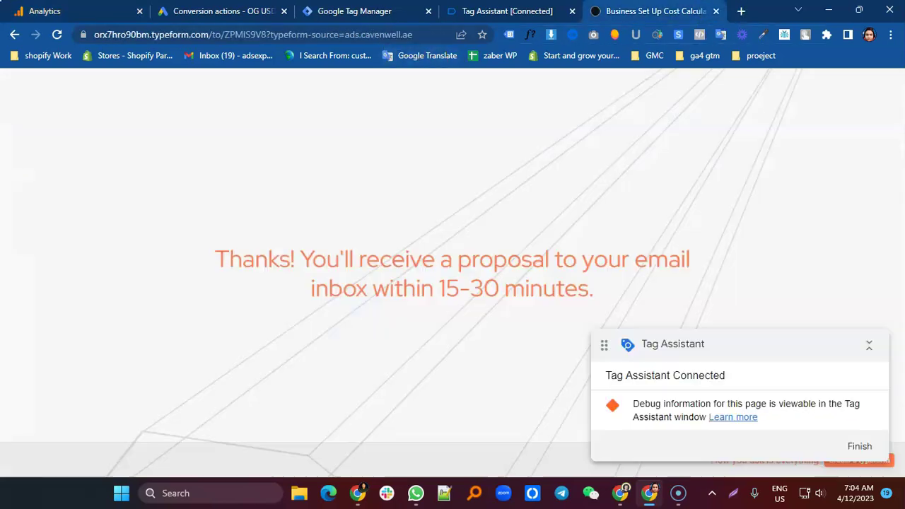
{"action": "left_click", "coordinate": [206, 34]}
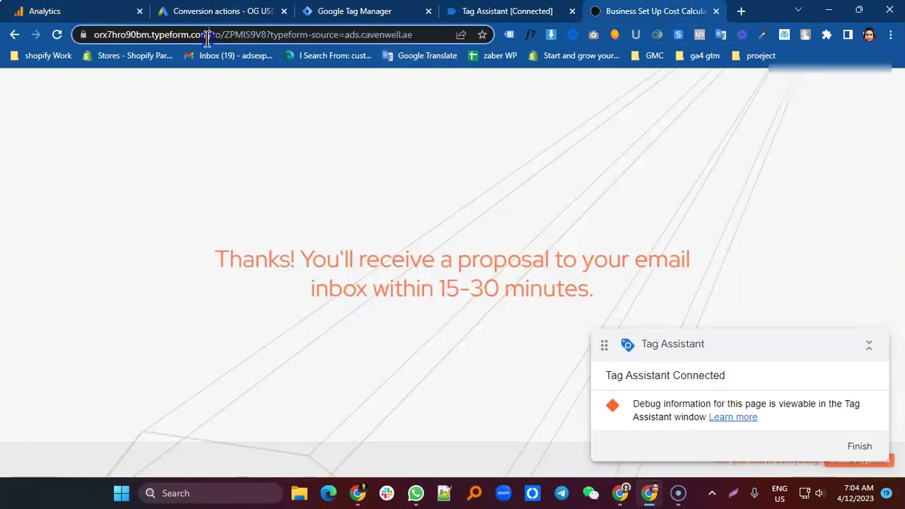
{"action": "left_click", "coordinate": [244, 35]}
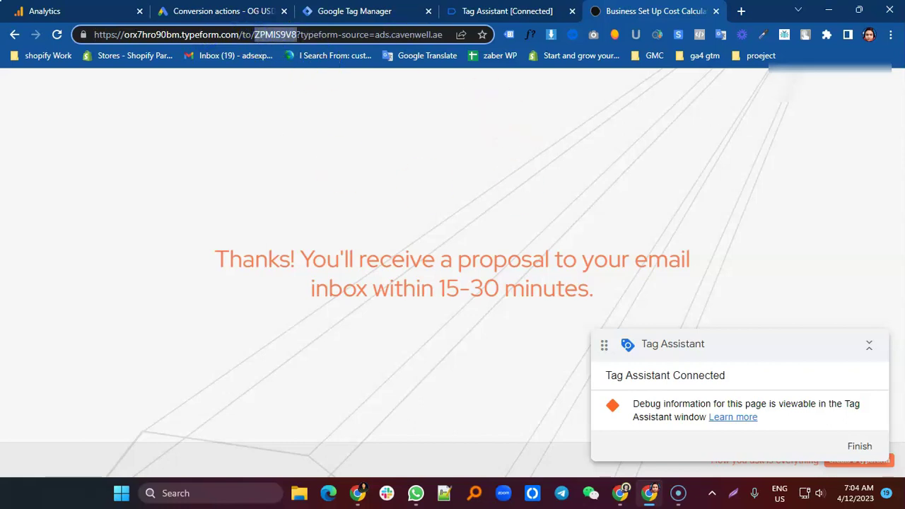
- Reload the Google Ads conversions page, then return to Tag Assistant
{"action": "left_click", "coordinate": [223, 11]}
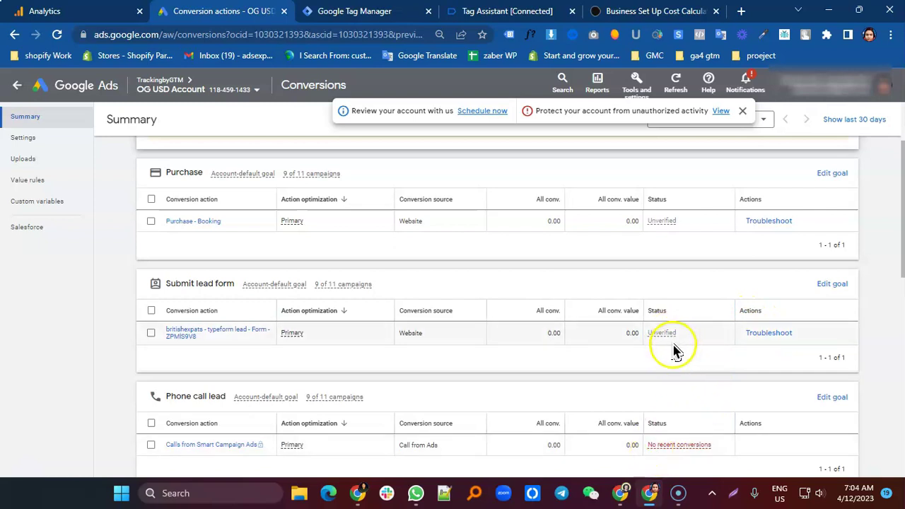
{"action": "left_click", "coordinate": [334, 36]}
{"action": "key", "text": "Return"}
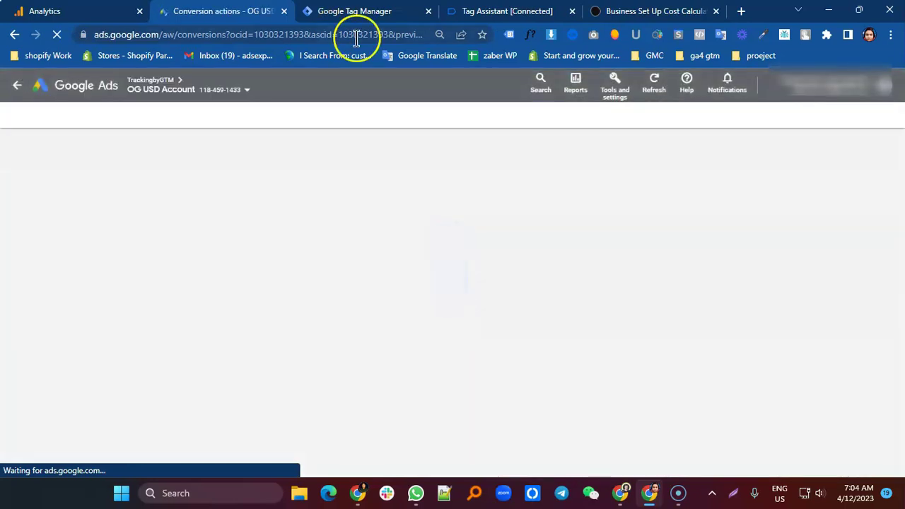
{"action": "left_click", "coordinate": [513, 10]}
- Review the Google Ads typeform lead tag on the cost calculator page
{"action": "scroll", "coordinate": [366, 362], "scroll_direction": "down", "scroll_amount": 1}
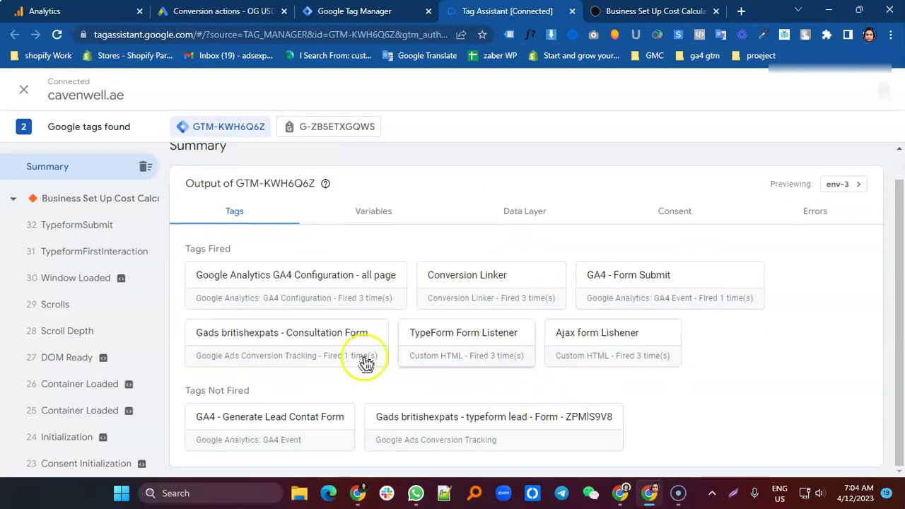
{"action": "left_click", "coordinate": [115, 198]}
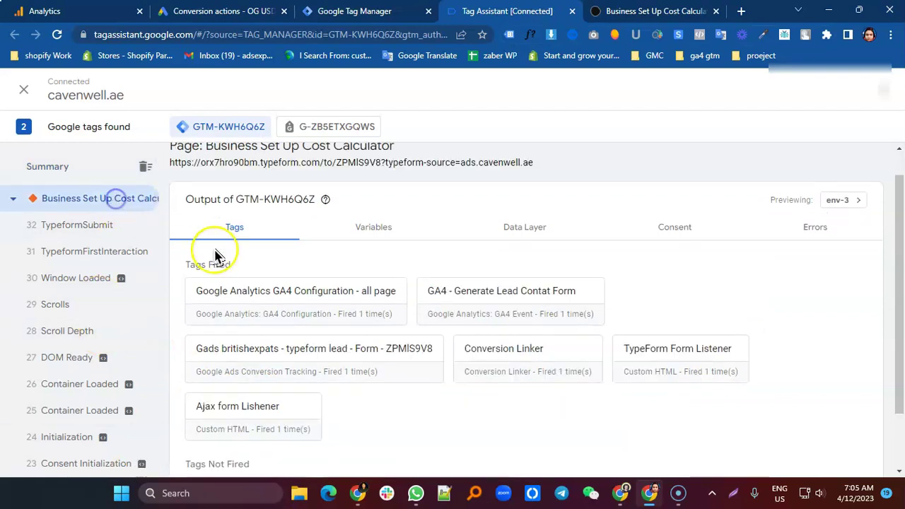
{"action": "scroll", "coordinate": [269, 435], "scroll_direction": "down", "scroll_amount": 1}
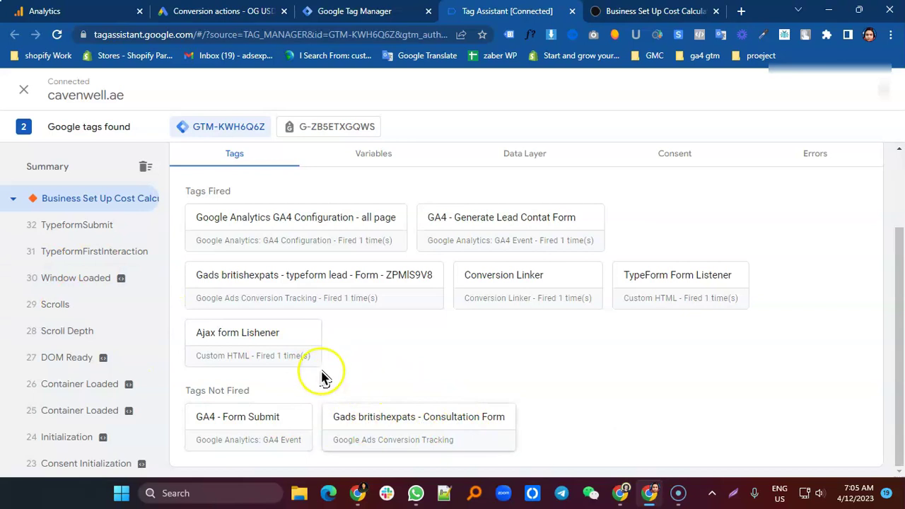
{"action": "left_click", "coordinate": [297, 284]}
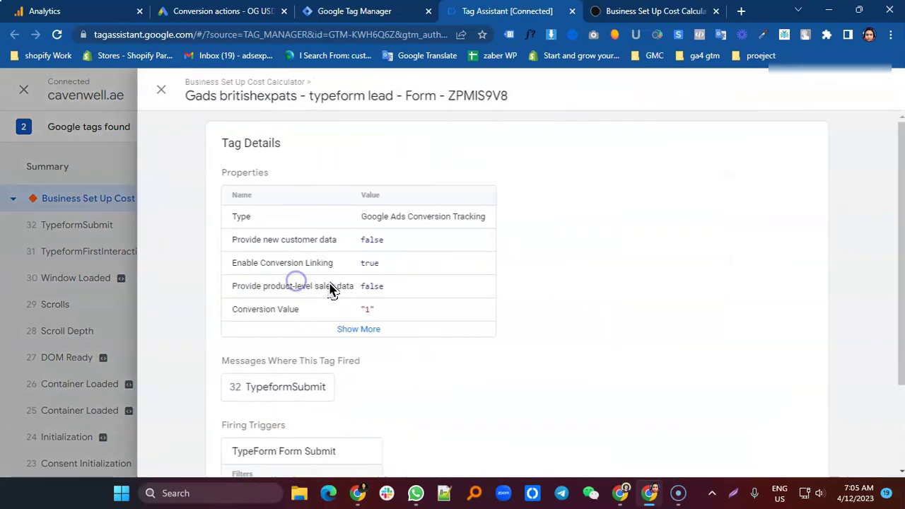
{"action": "left_click", "coordinate": [31, 336]}
- Open the GA4 - Generate Lead Contat Form tag under the TypeformSubmit event
{"action": "left_click", "coordinate": [62, 220]}
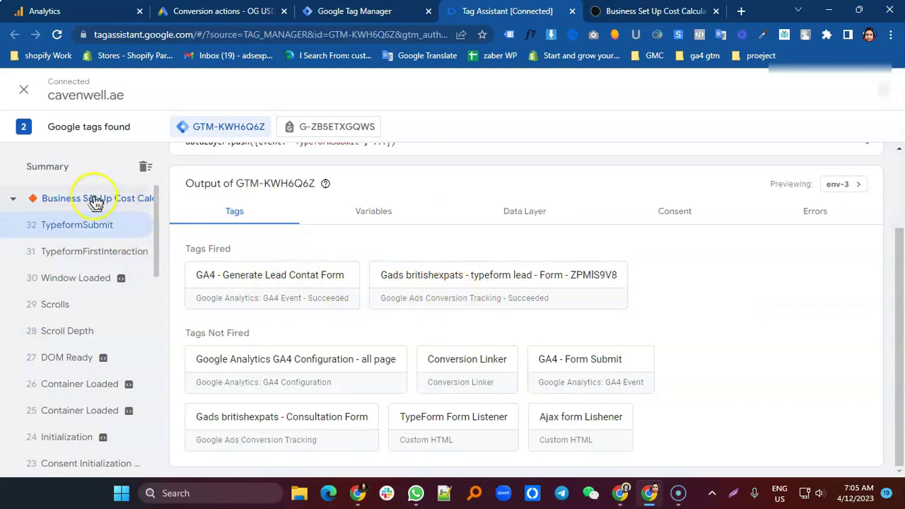
{"action": "left_click", "coordinate": [57, 170]}
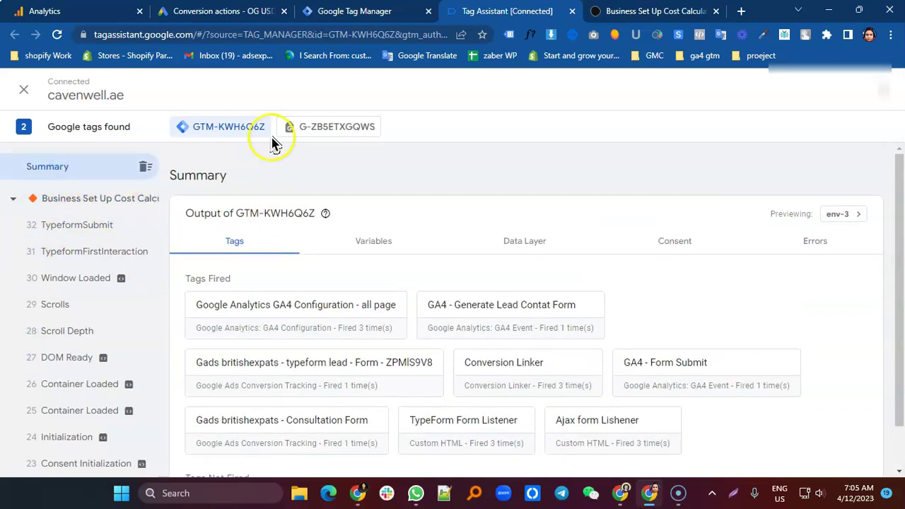
{"action": "left_click", "coordinate": [90, 226]}
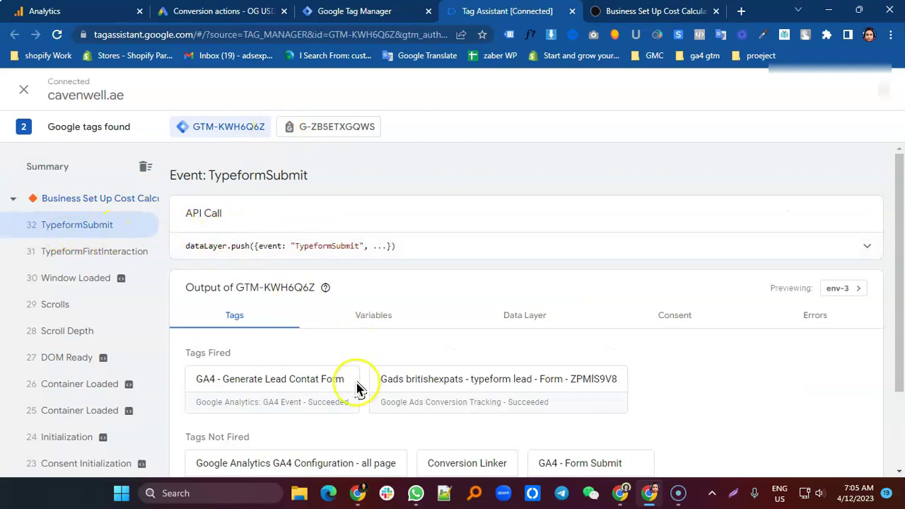
{"action": "left_click", "coordinate": [278, 389]}
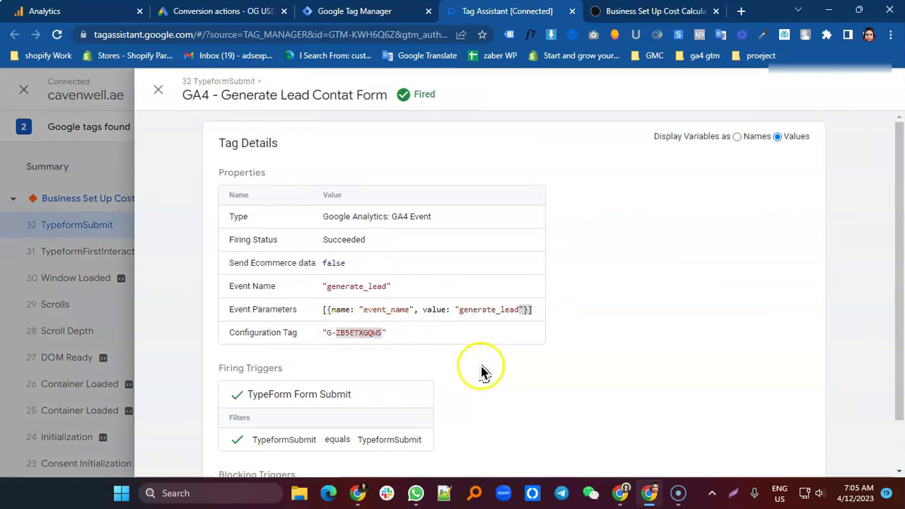
- Check the typeform lead conversion status in Google Ads' Submit lead form table, then return to Tag Assistant
{"action": "key", "text": "ctrl+2"}
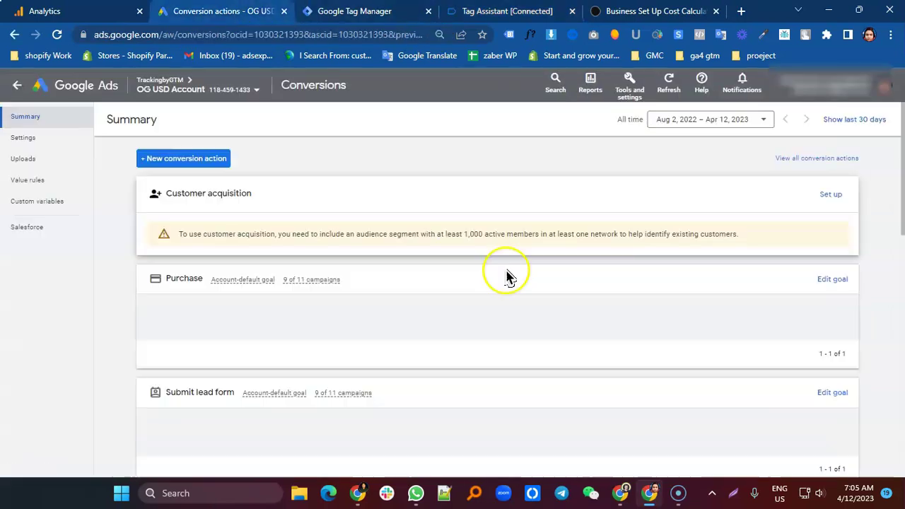
{"action": "scroll", "coordinate": [318, 386], "scroll_direction": "down", "scroll_amount": 1}
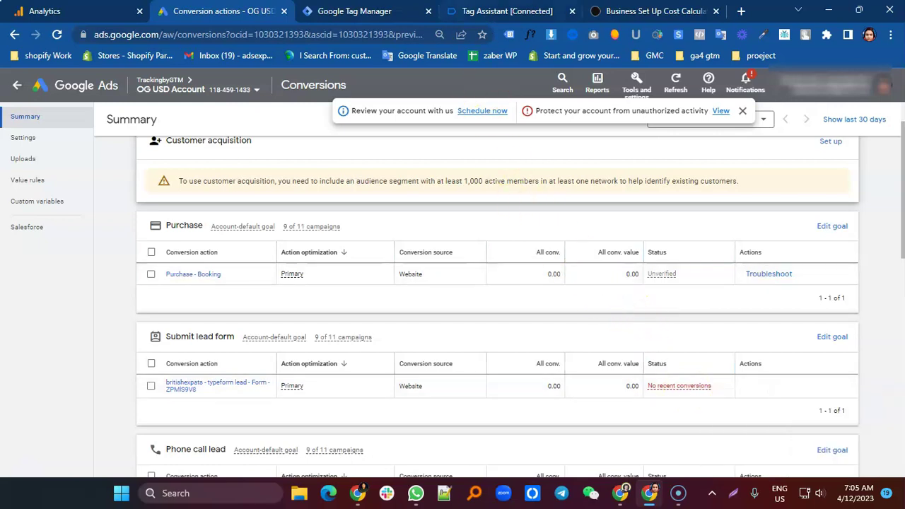
{"action": "key", "text": "ctrl+4"}
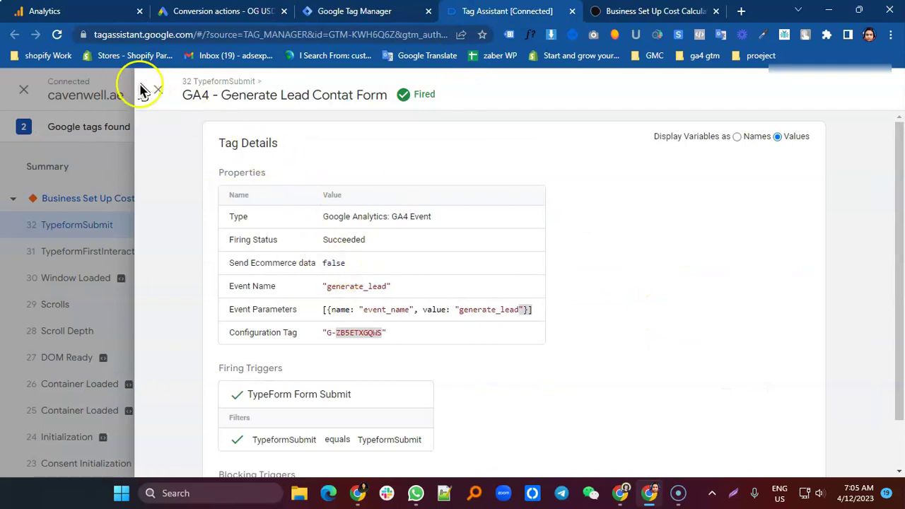
- Bring the Typeform thank-you page for form ZPMIS9V8 back to the front
{"action": "key", "text": "ctrl+Tab"}
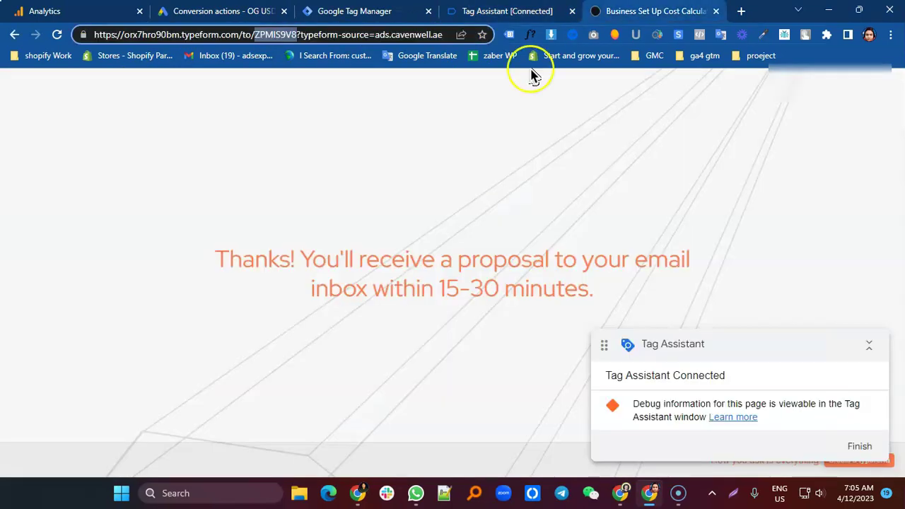